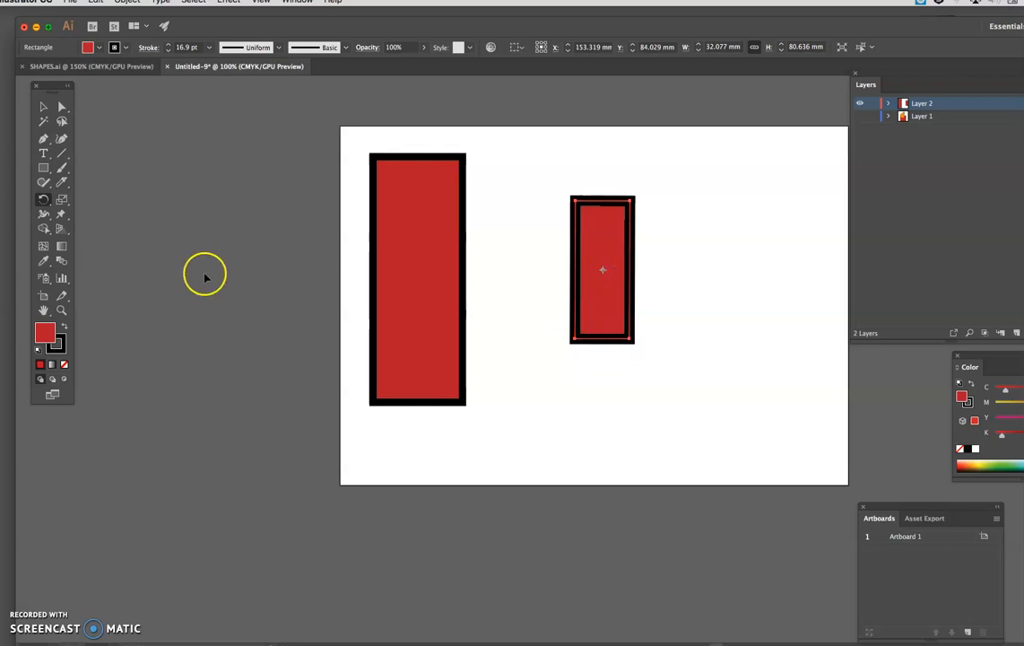
Step: Detach the Rotate and Reflect tools into a floating palette and place it just above the artboard
drag(46, 203, 146, 207)
drag(69, 212, 488, 111)
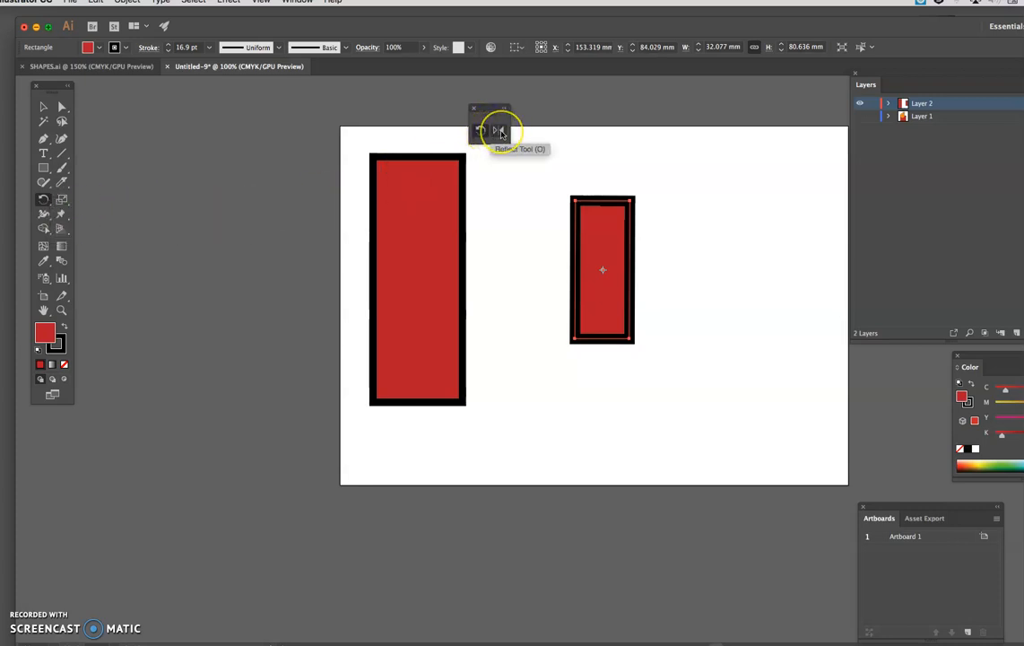
drag(487, 110, 437, 97)
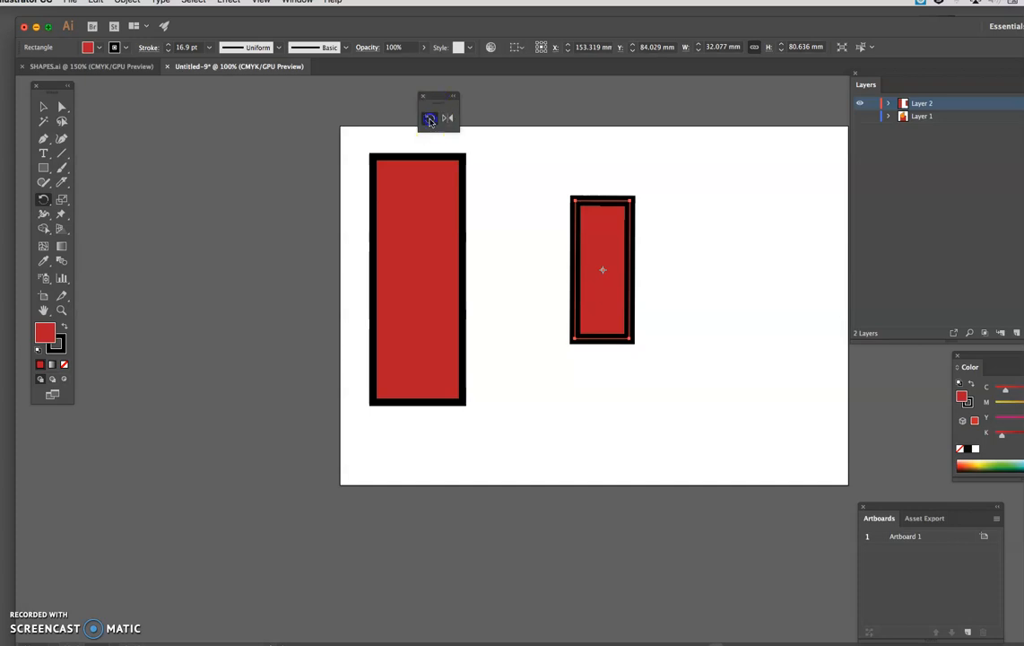
Step: Rotate the small rectangle freehand around pivot points near its ends, tilting it both ways and finishing upright
drag(631, 339, 583, 346)
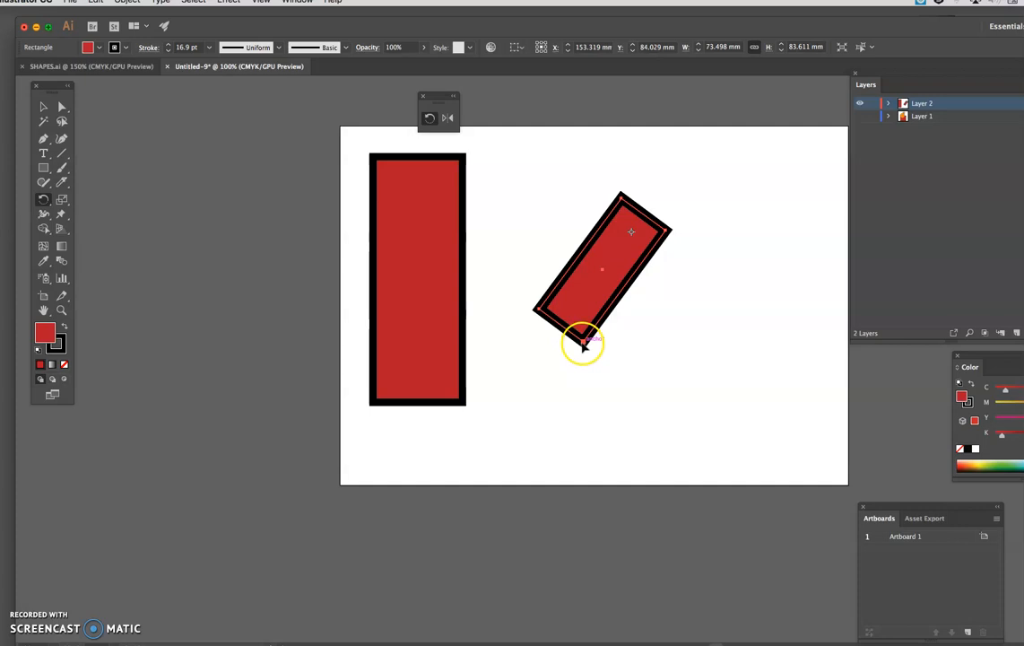
drag(584, 341, 699, 298)
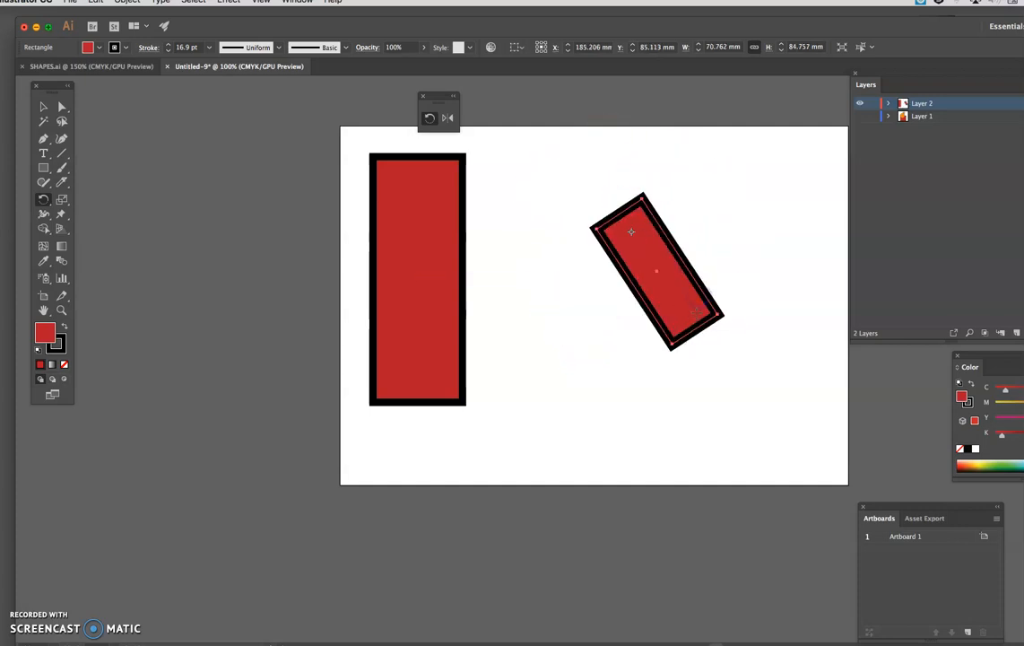
drag(589, 235, 680, 256)
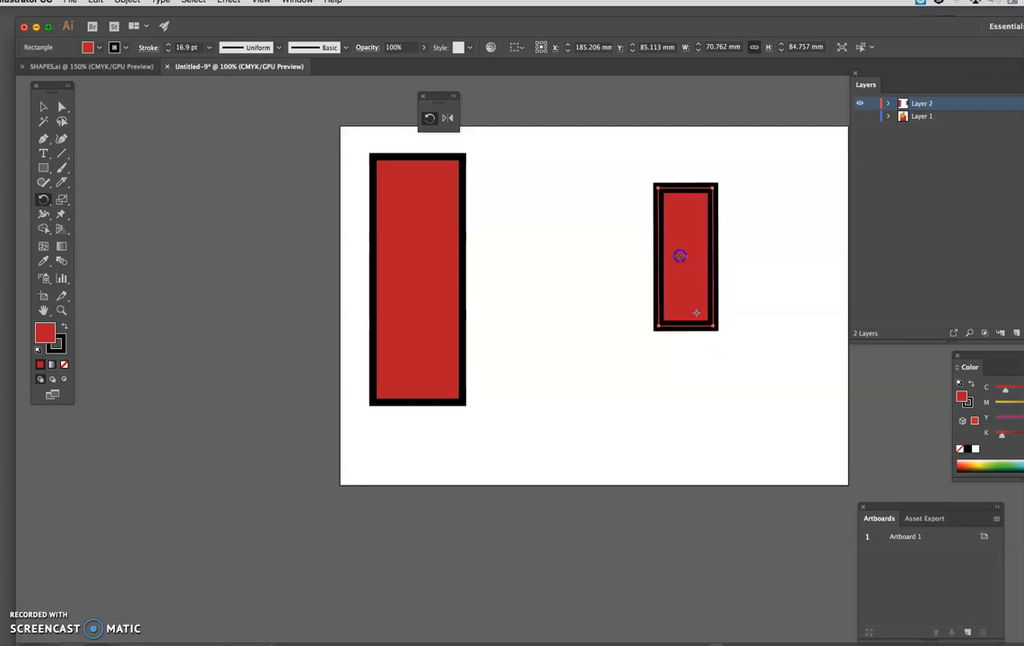
Step: Try making a copy of the small rectangle rotated 35° about its centre, and undo the copy
double_click(430, 121)
drag(540, 32, 367, 71)
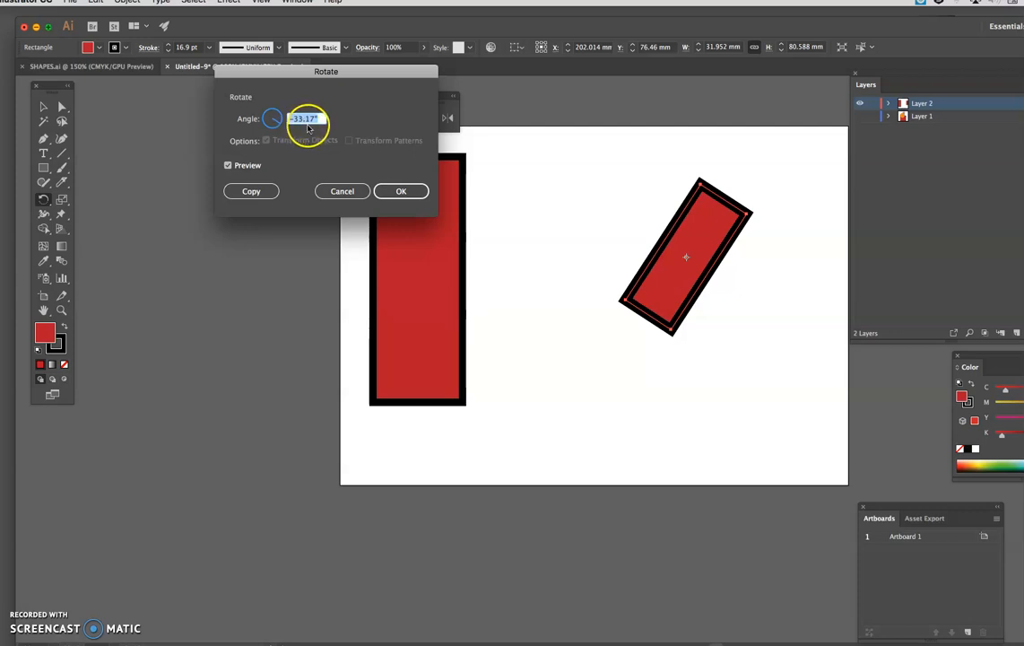
mouse_move(273, 128)
mouse_down()
mouse_move(270, 115)
mouse_move(278, 123)
mouse_up()
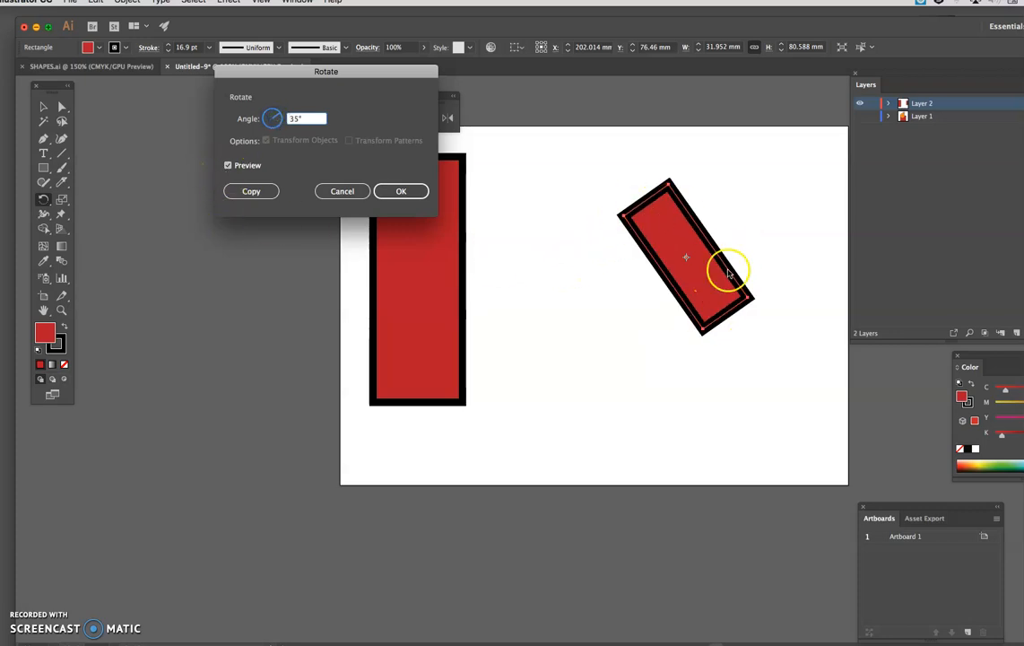
click(251, 191)
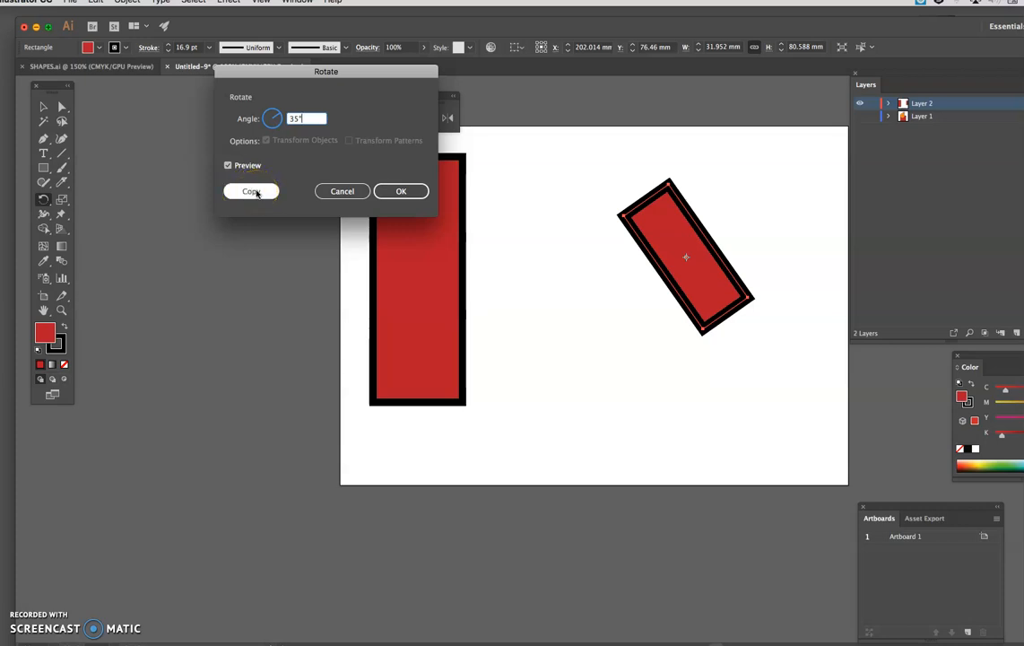
click(254, 191)
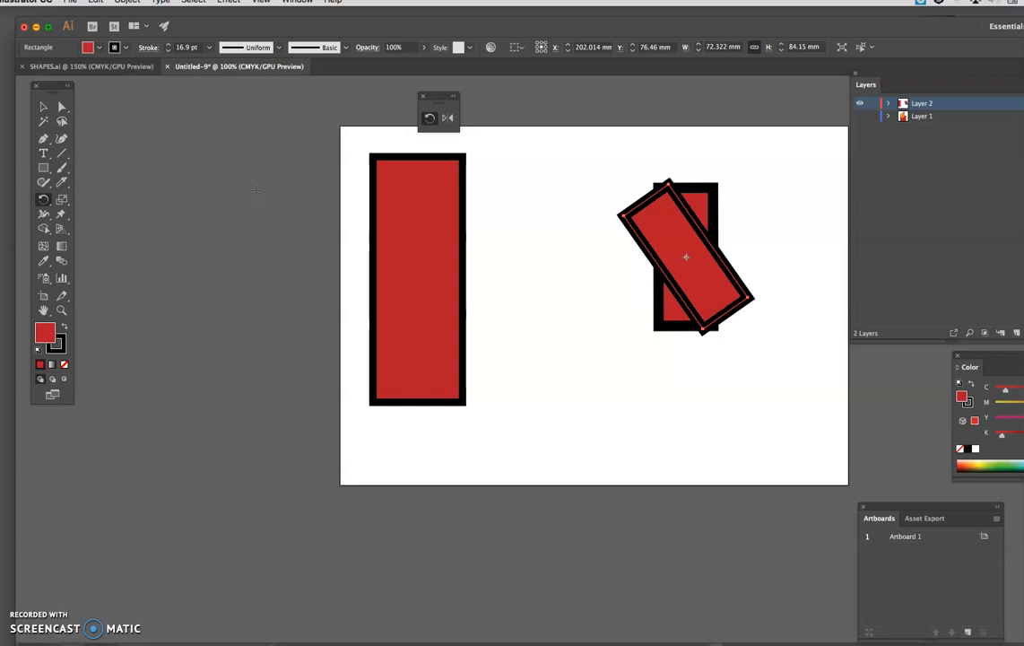
key(super+z)
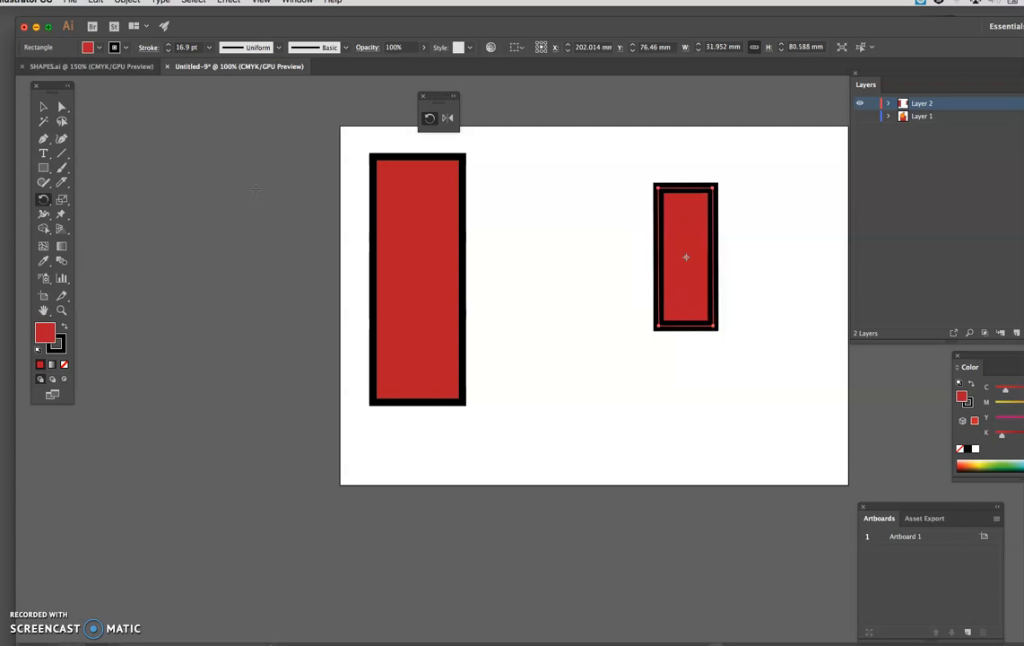
Step: Reflect the small rectangle freehand so its upper end leans right, and view the Reflect options without applying them
drag(436, 100, 443, 92)
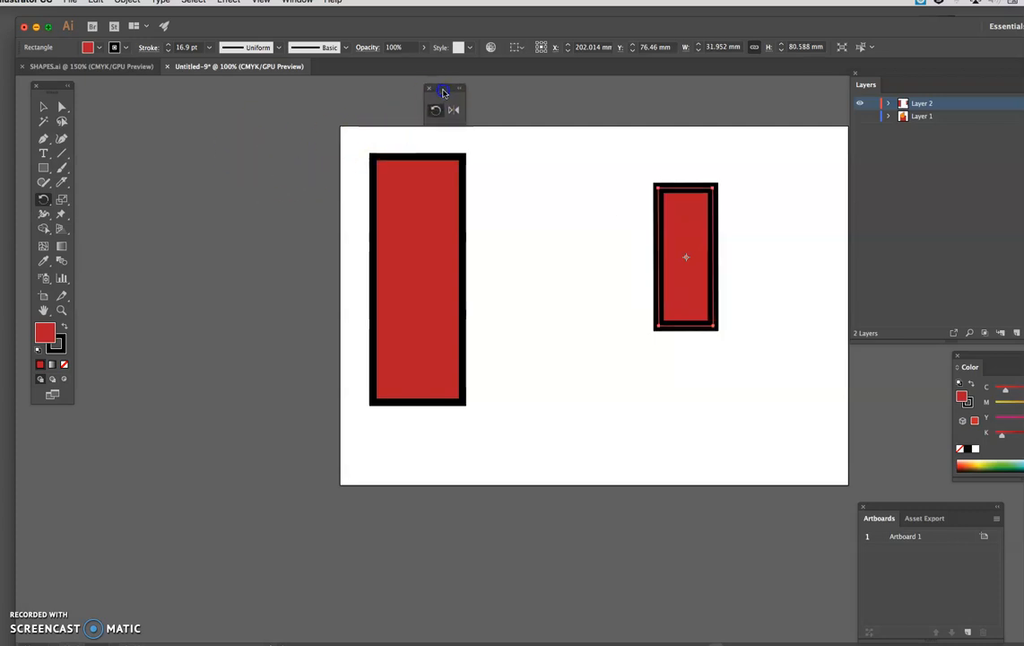
click(454, 111)
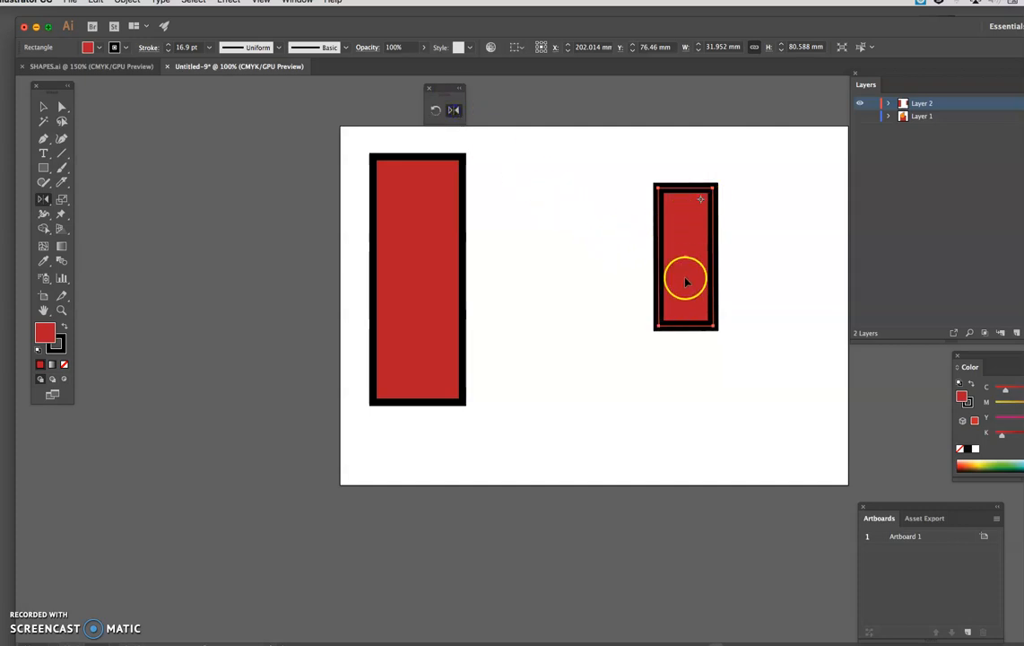
drag(673, 317, 671, 311)
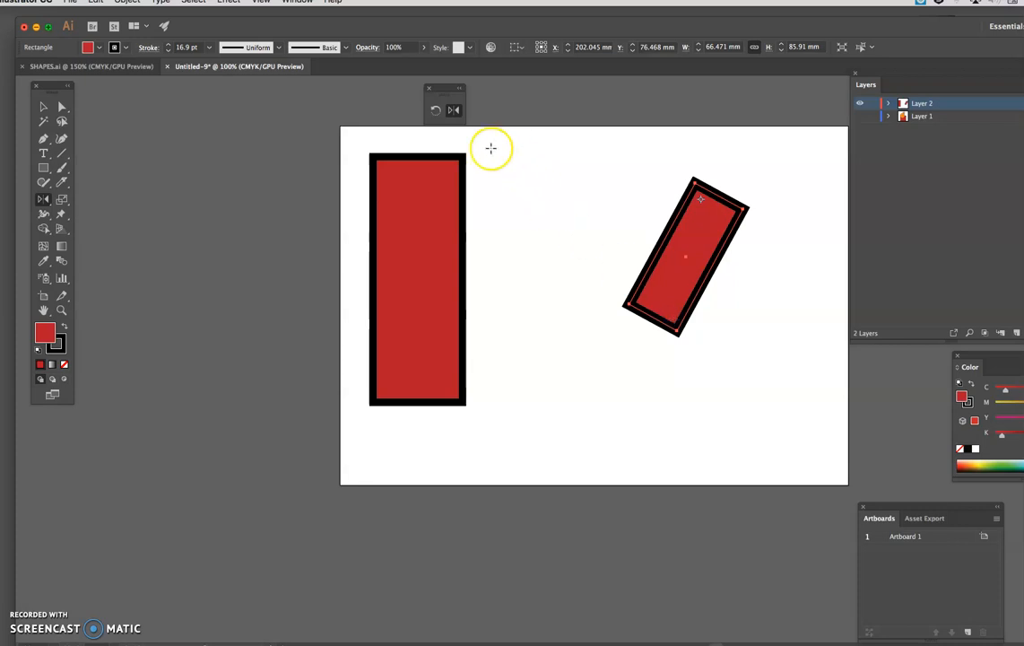
double_click(453, 109)
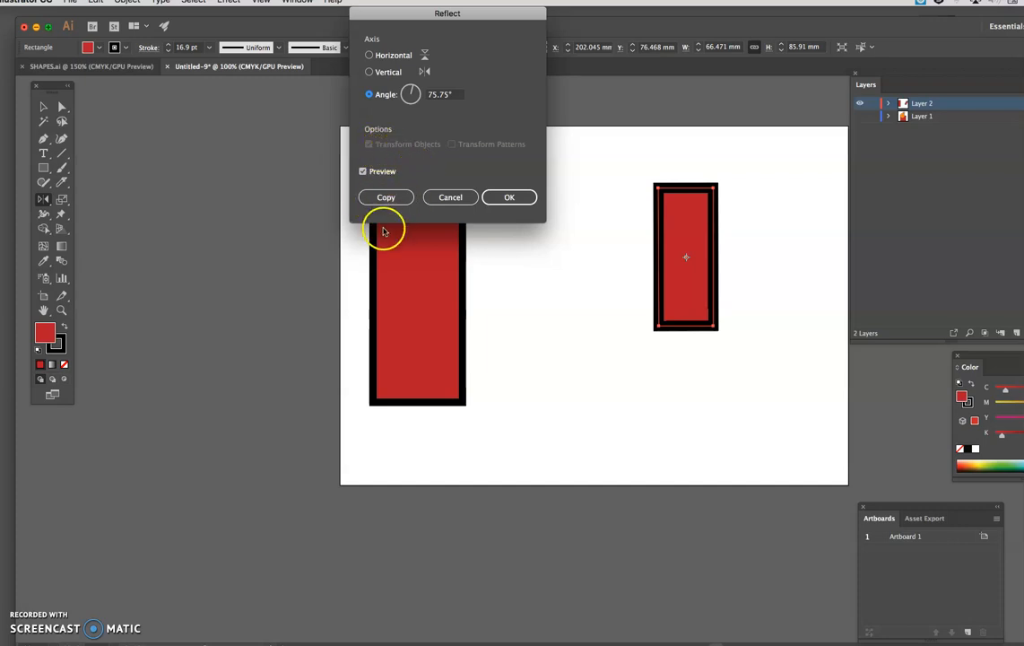
click(462, 196)
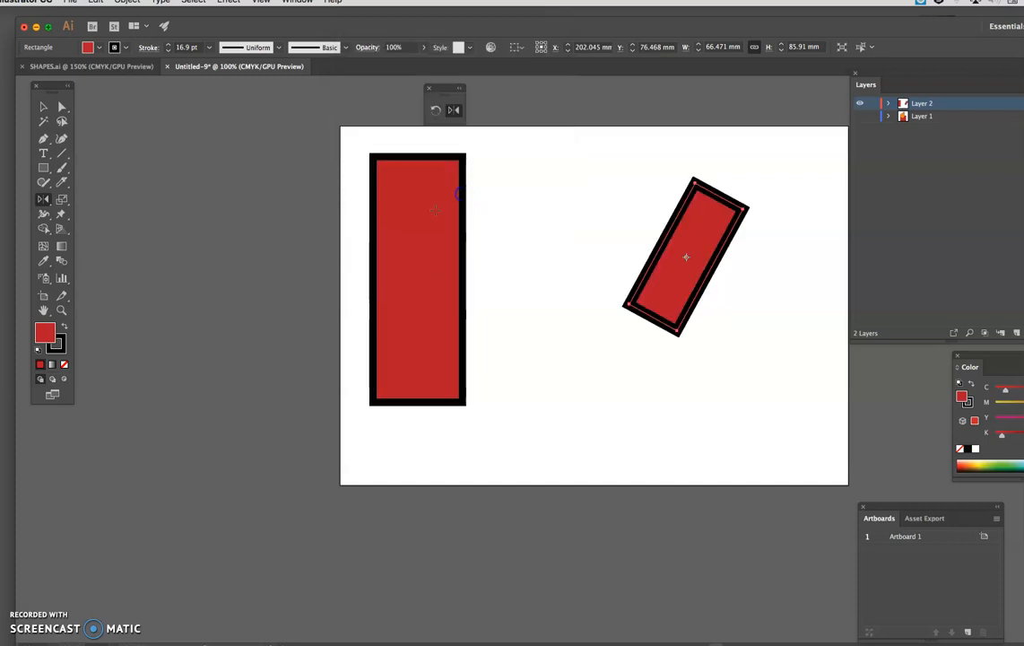
Step: Replace the floating Rotate and Reflect palette with a detached palette holding the Scale, Shear and Reshape tools
click(429, 88)
drag(61, 199, 162, 208)
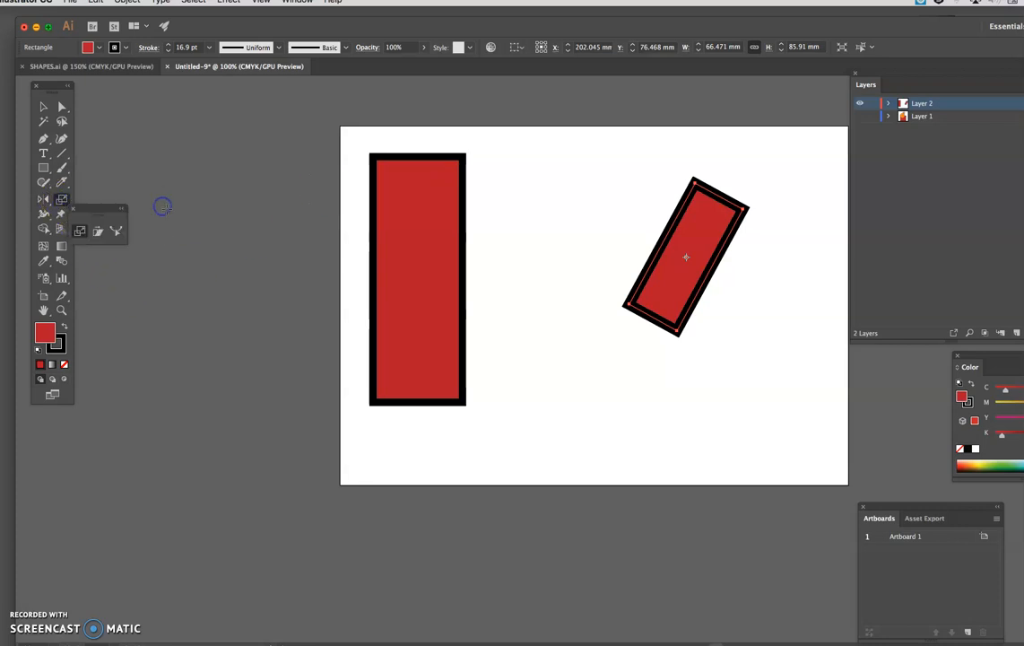
drag(97, 211, 205, 120)
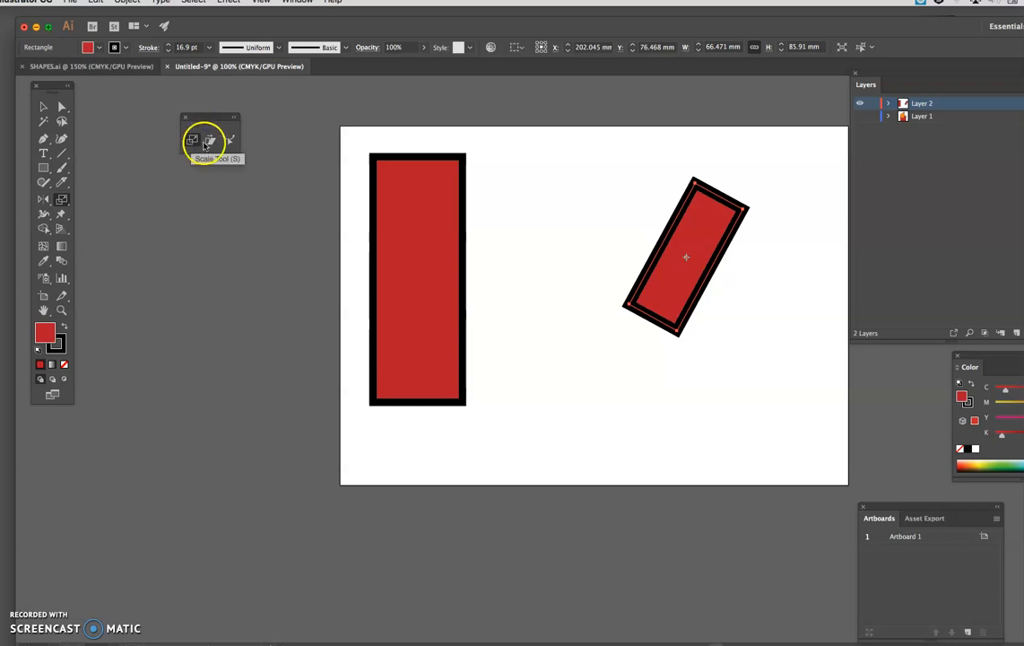
click(229, 142)
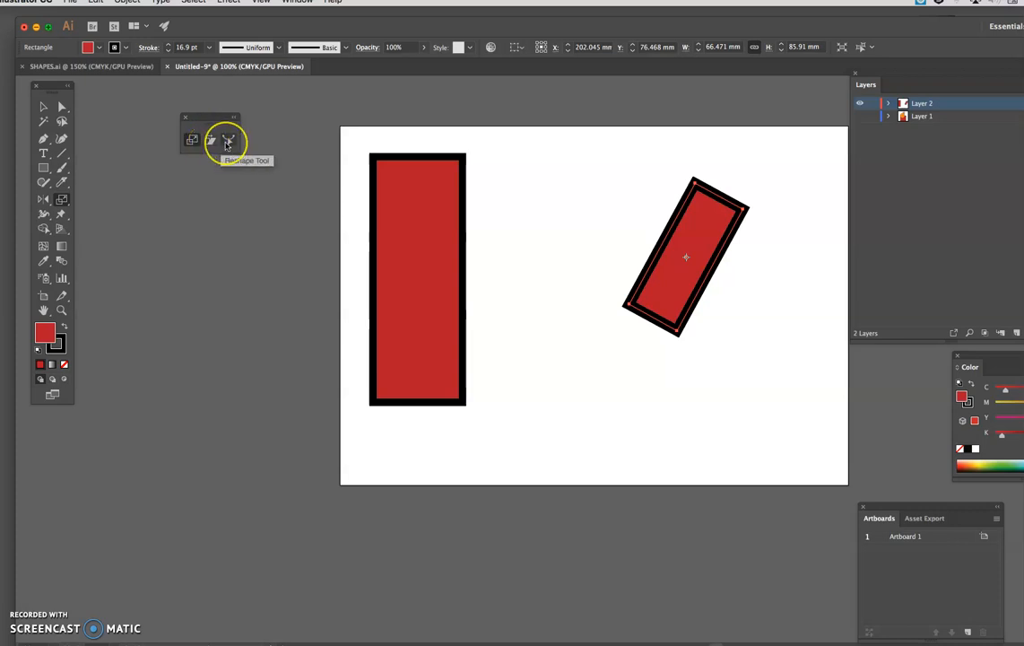
click(194, 141)
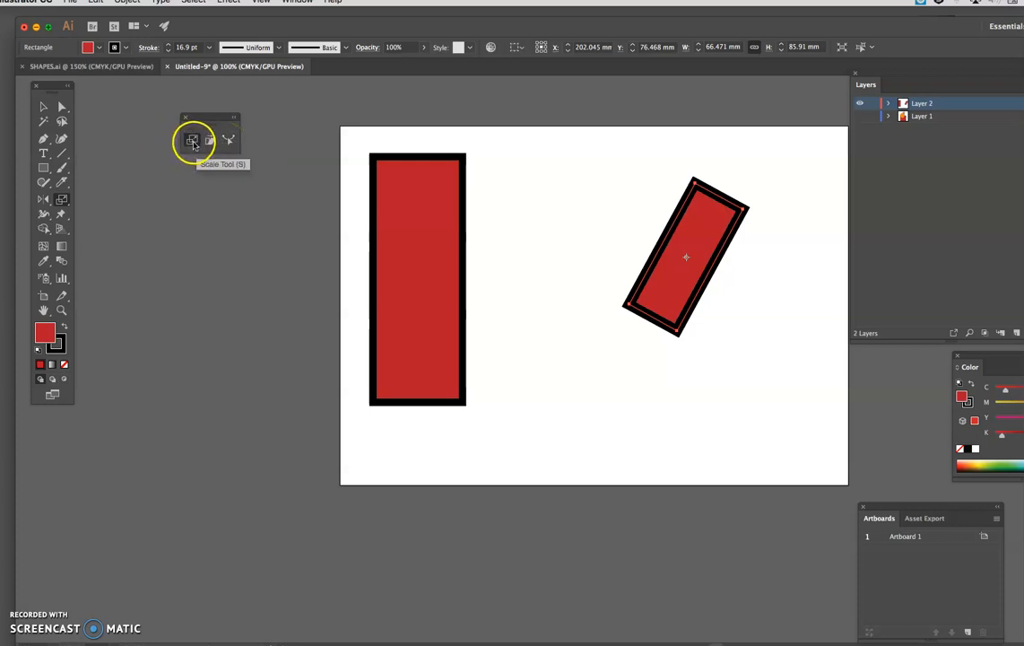
Step: Try resizing the large rectangle freely from its corner with the Selection tool, and undo the resizing
click(43, 106)
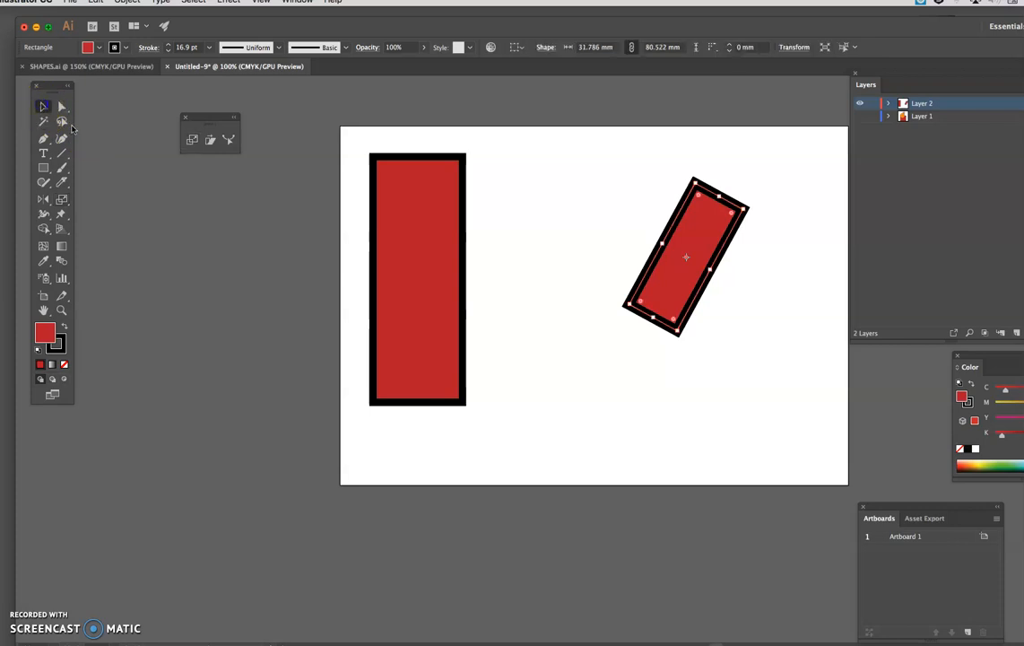
click(454, 385)
drag(462, 403, 463, 404)
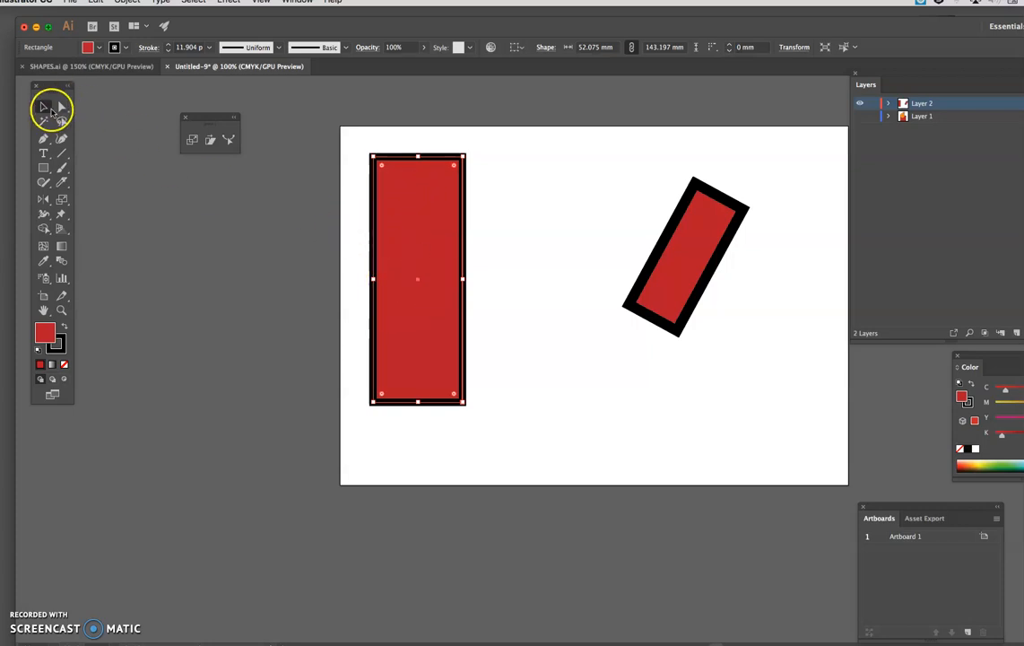
drag(467, 405, 498, 449)
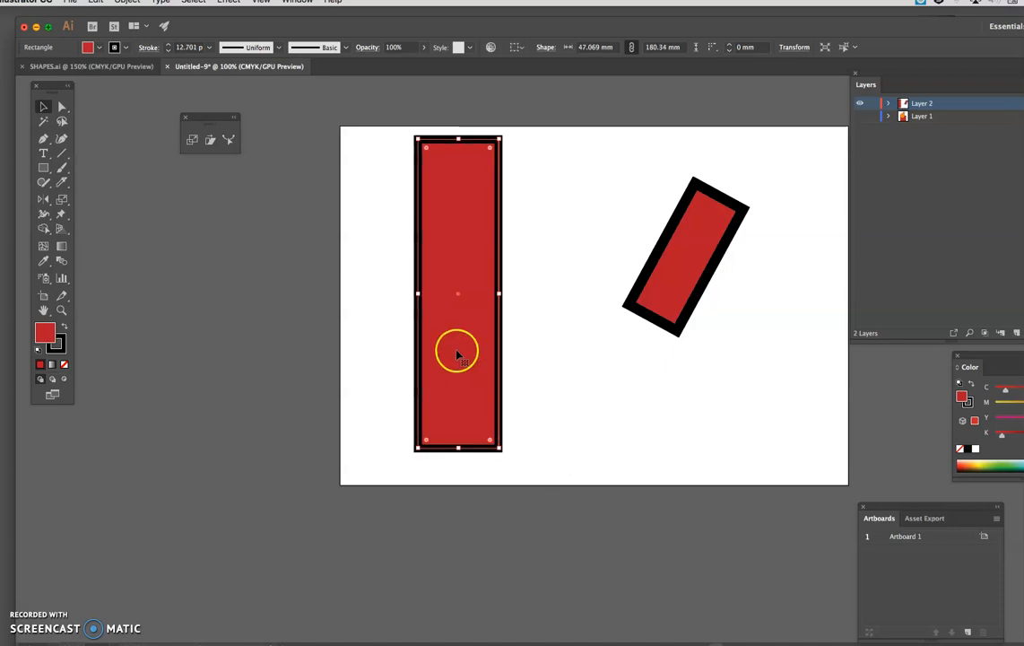
key(ctrl+z)
key(ctrl+z)
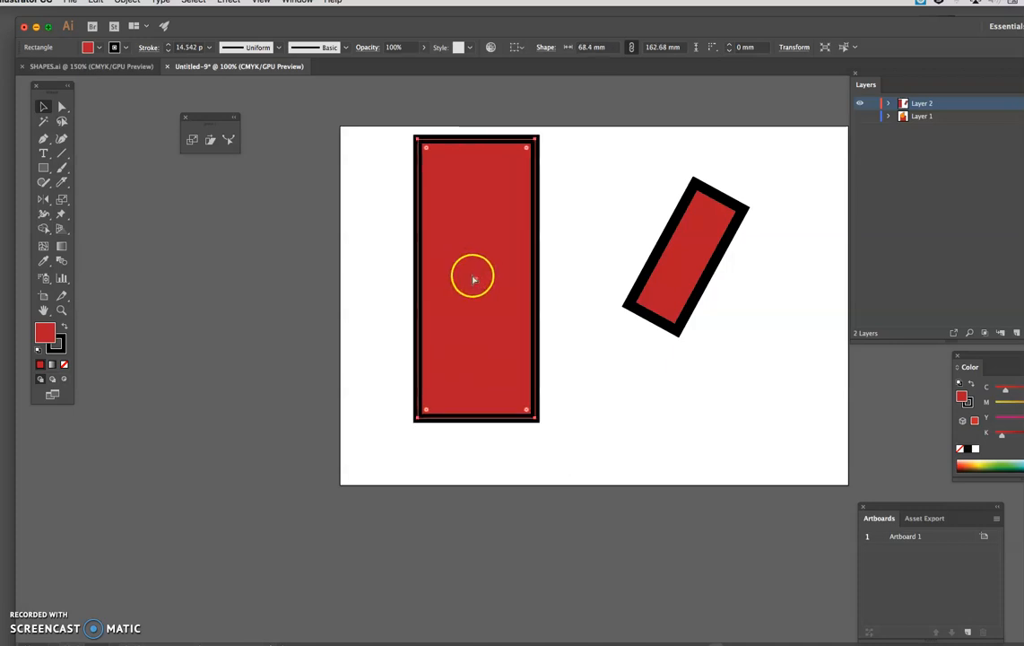
Step: Scale the large rectangle about its centre with the Scale tool, finishing at about 50 mm wide and 132 mm high
click(193, 140)
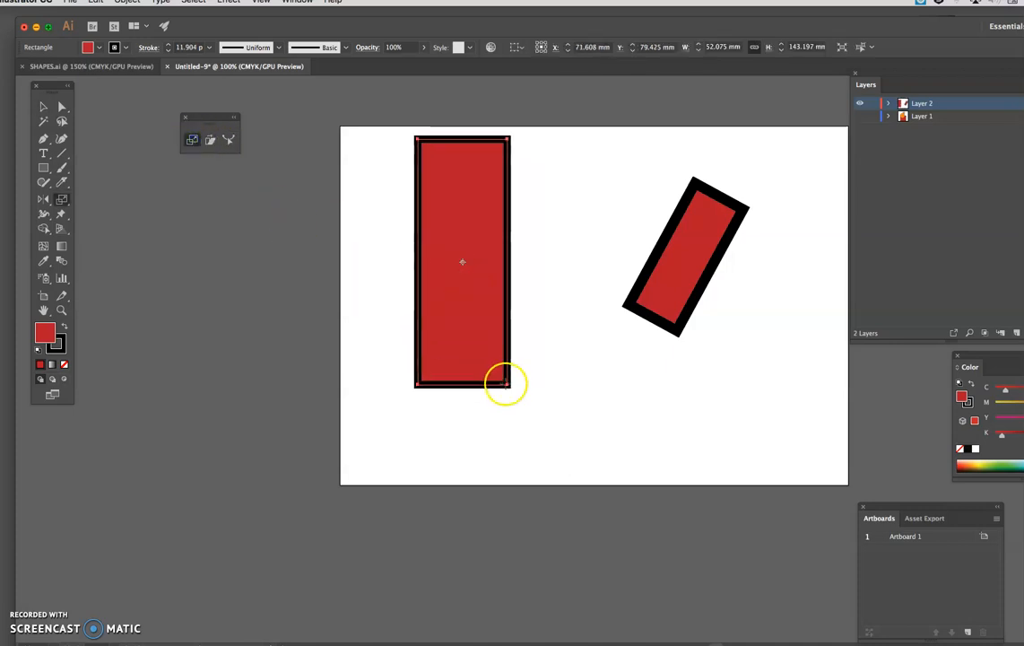
mouse_move(508, 384)
mouse_down()
mouse_move(519, 395)
mouse_move(514, 379)
mouse_move(484, 384)
mouse_move(478, 343)
mouse_move(477, 309)
mouse_move(501, 307)
mouse_move(503, 279)
mouse_move(502, 317)
mouse_move(486, 318)
mouse_move(493, 372)
mouse_up()
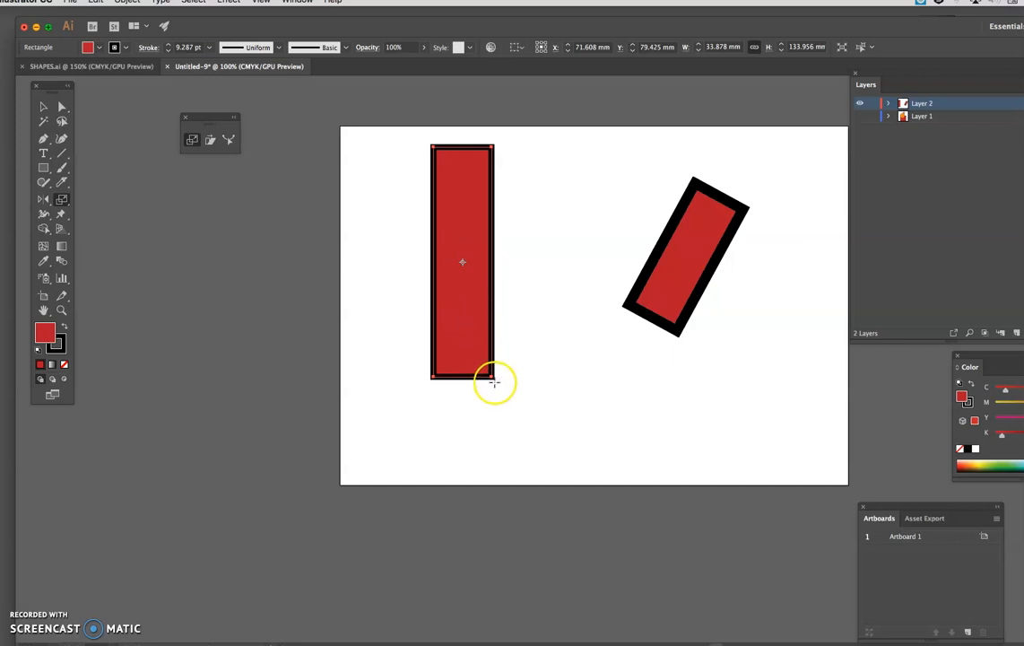
drag(492, 377, 509, 379)
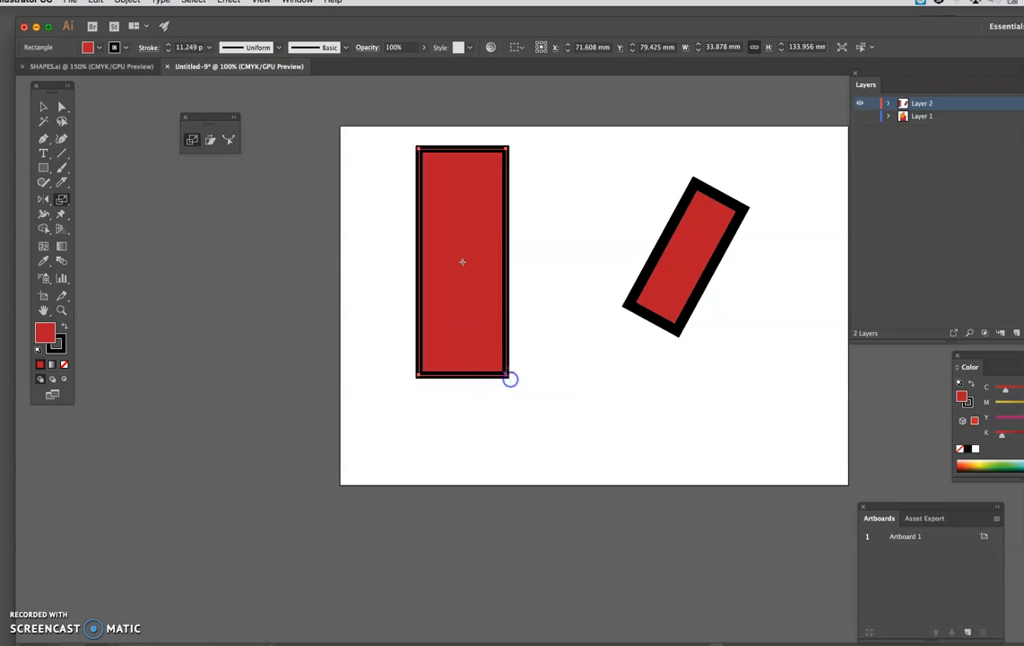
Step: Resize the large rectangle from its corner with the Selection tool, finishing at about 52 mm wide and 132 mm high
click(43, 106)
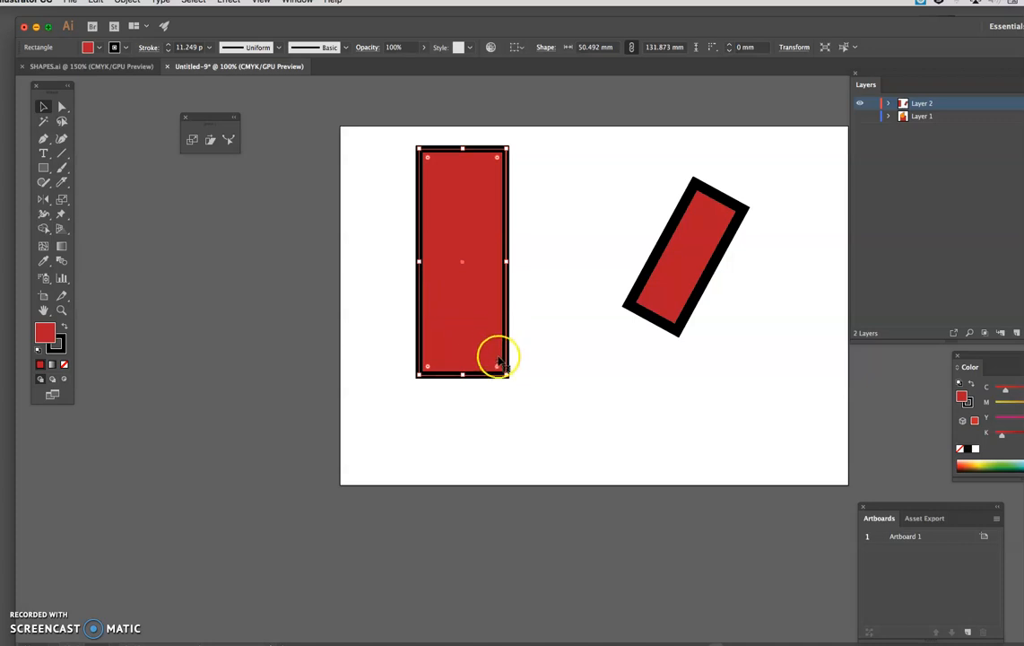
drag(507, 374, 528, 375)
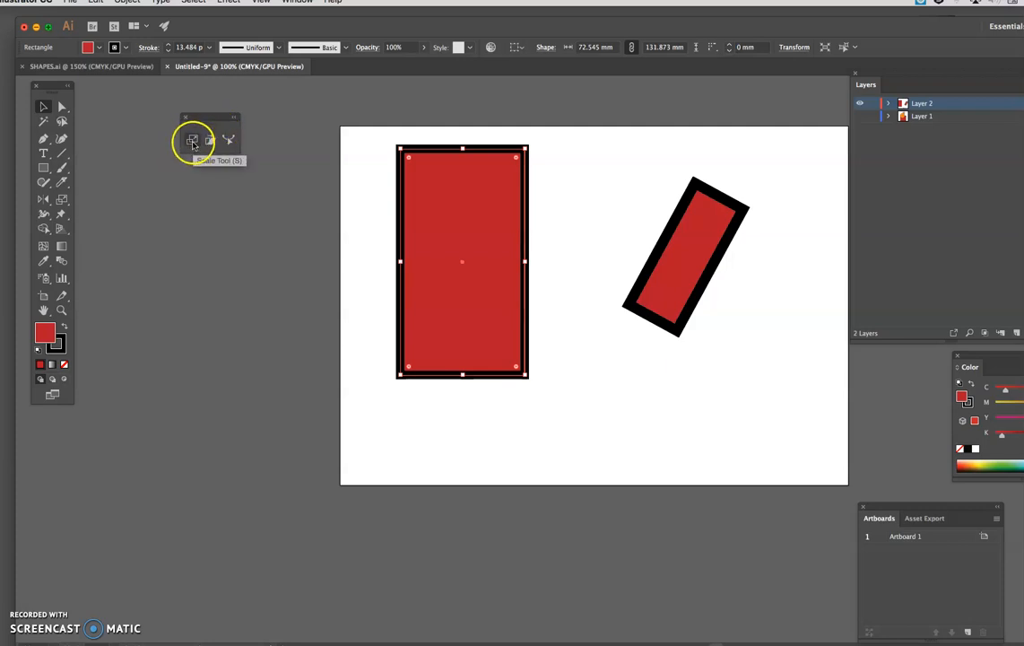
click(42, 107)
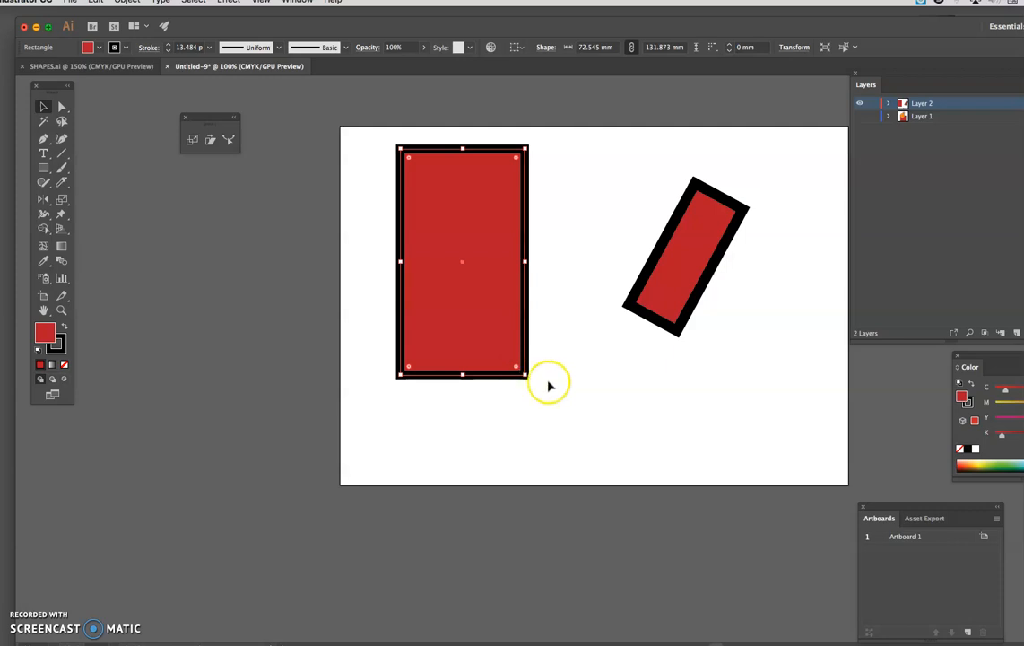
drag(526, 375, 482, 330)
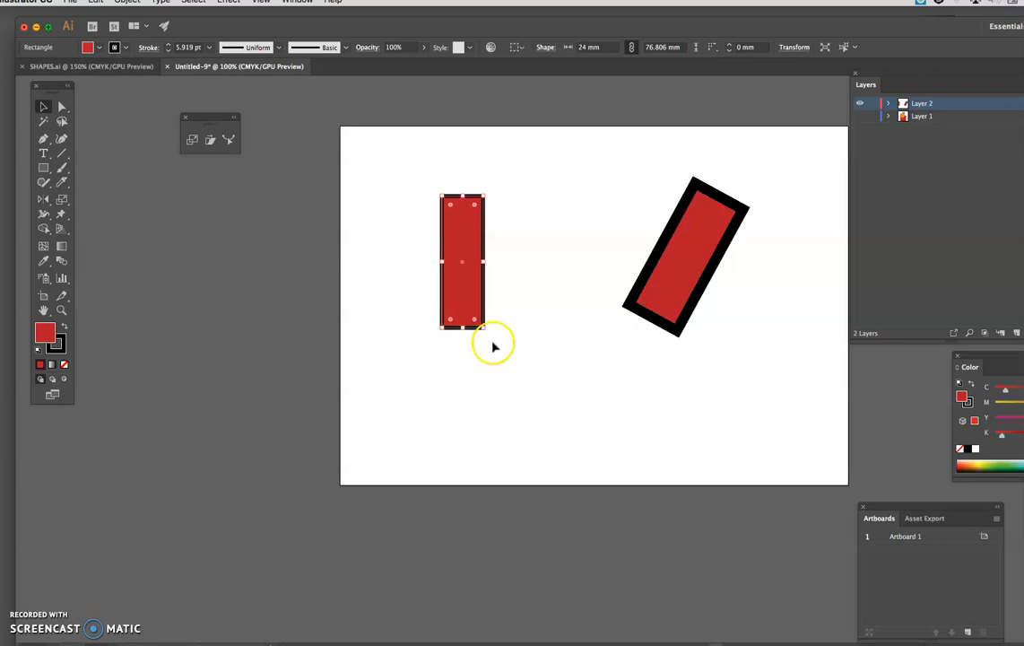
drag(477, 320, 525, 426)
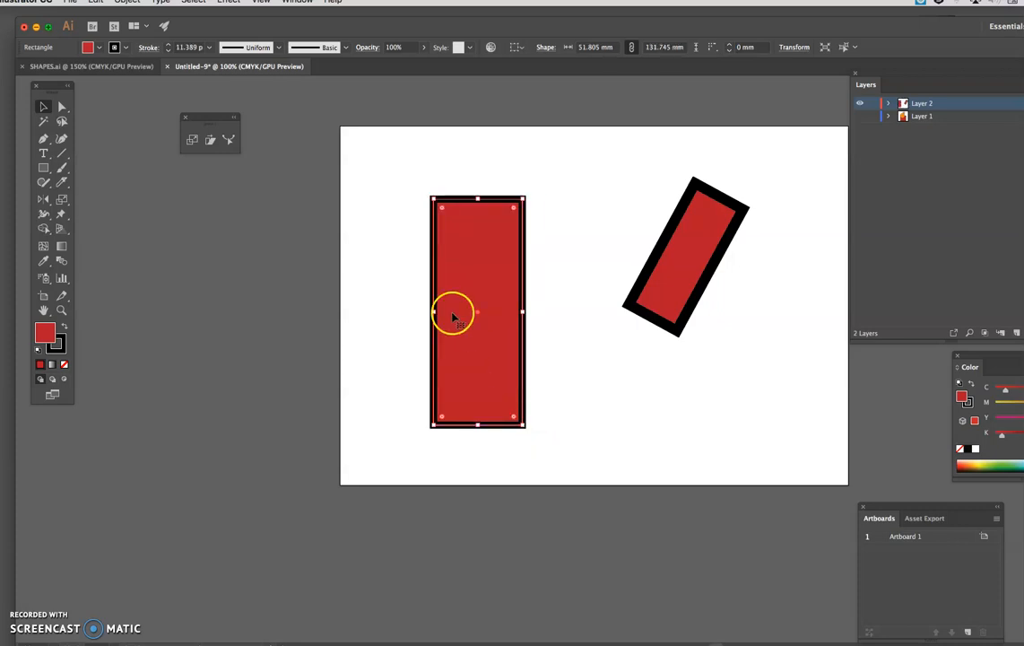
Step: Shear the large rectangle freehand about its centre so it slants right, and view the Shear options without applying them
click(209, 141)
drag(520, 202, 541, 212)
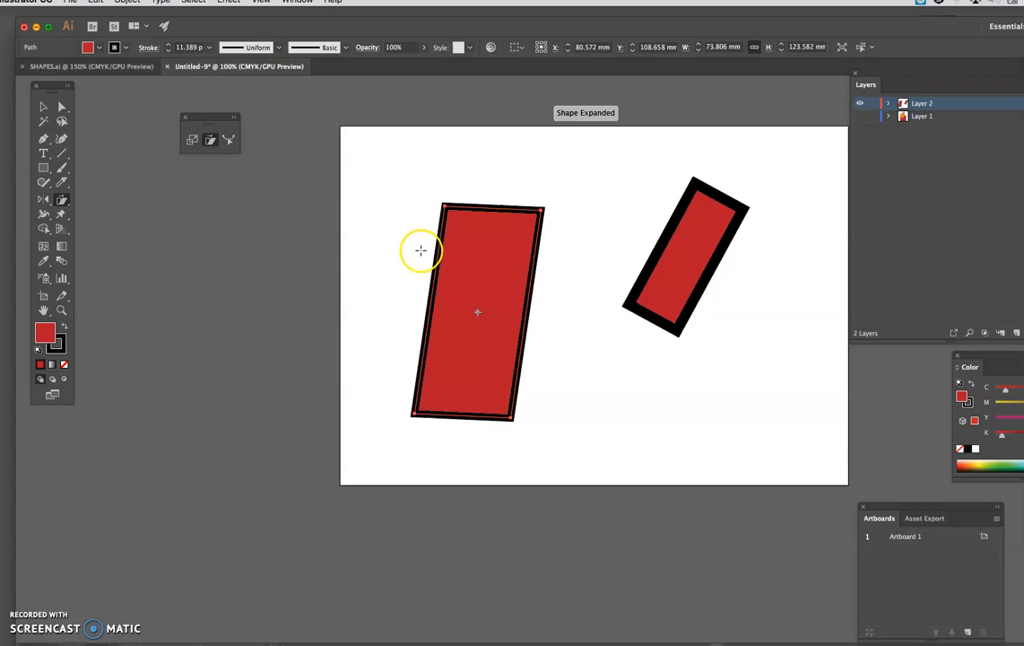
double_click(210, 140)
drag(220, 115, 334, 110)
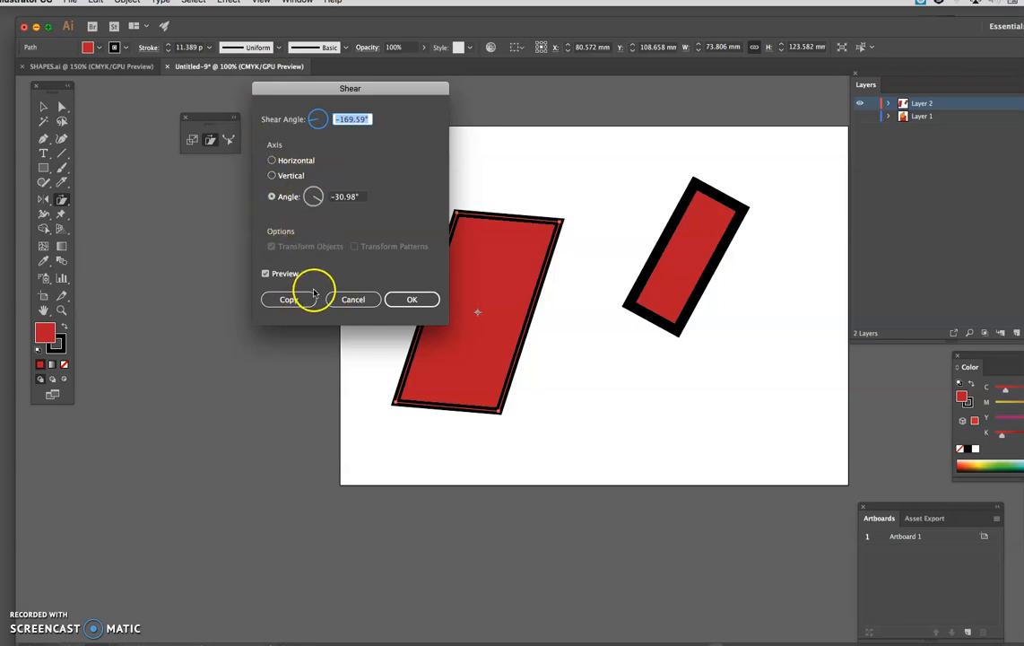
click(348, 301)
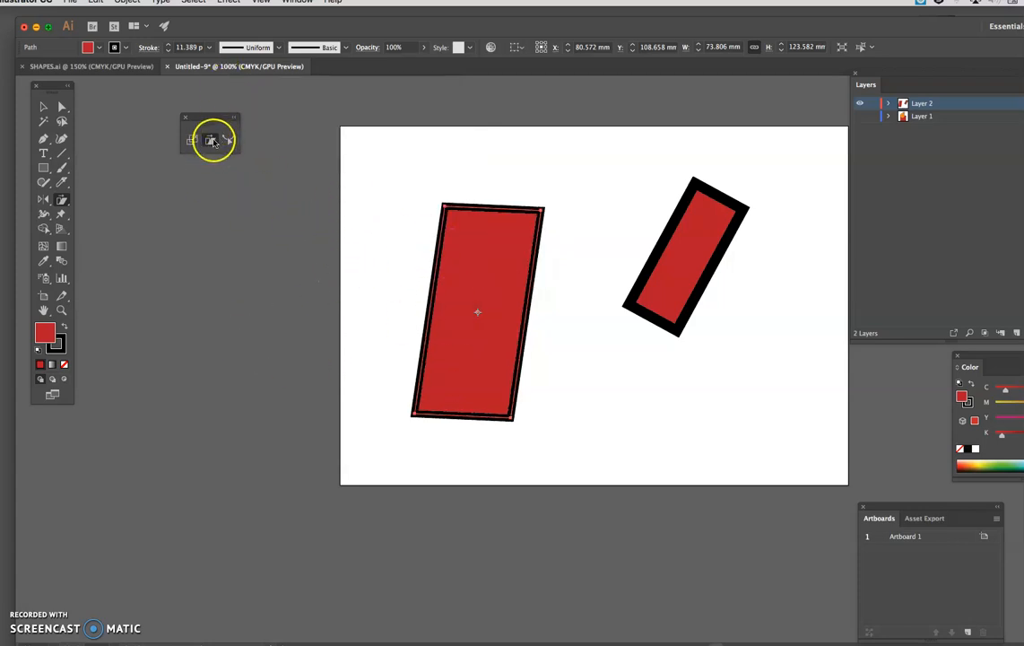
Step: View the exact-value Shear options for the large rectangle twice, cancelling each time without applying them
click(132, 3)
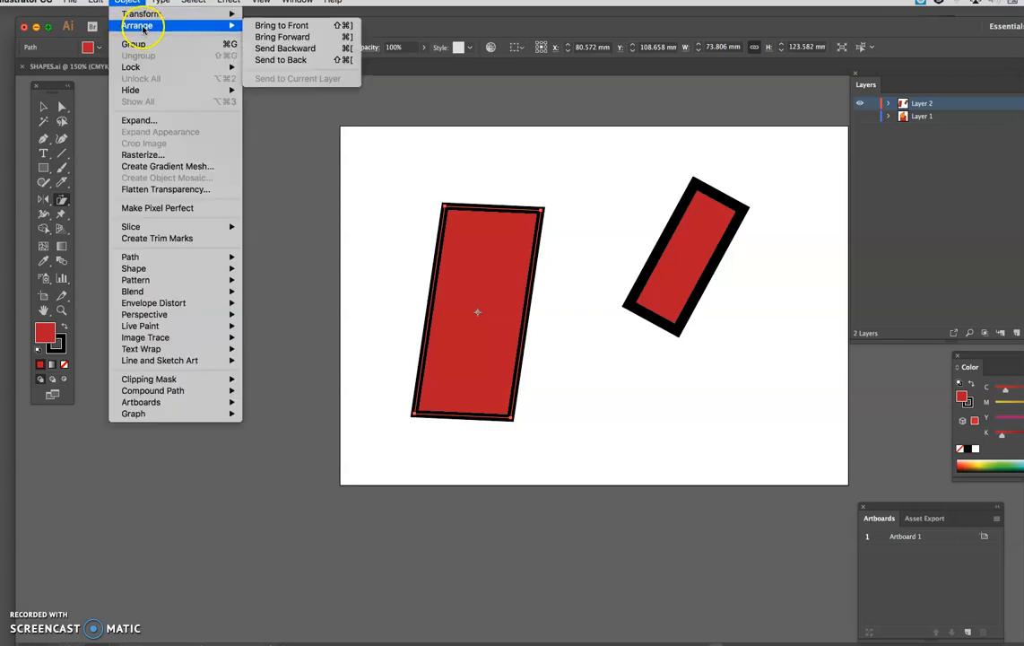
mouse_move(135, 15)
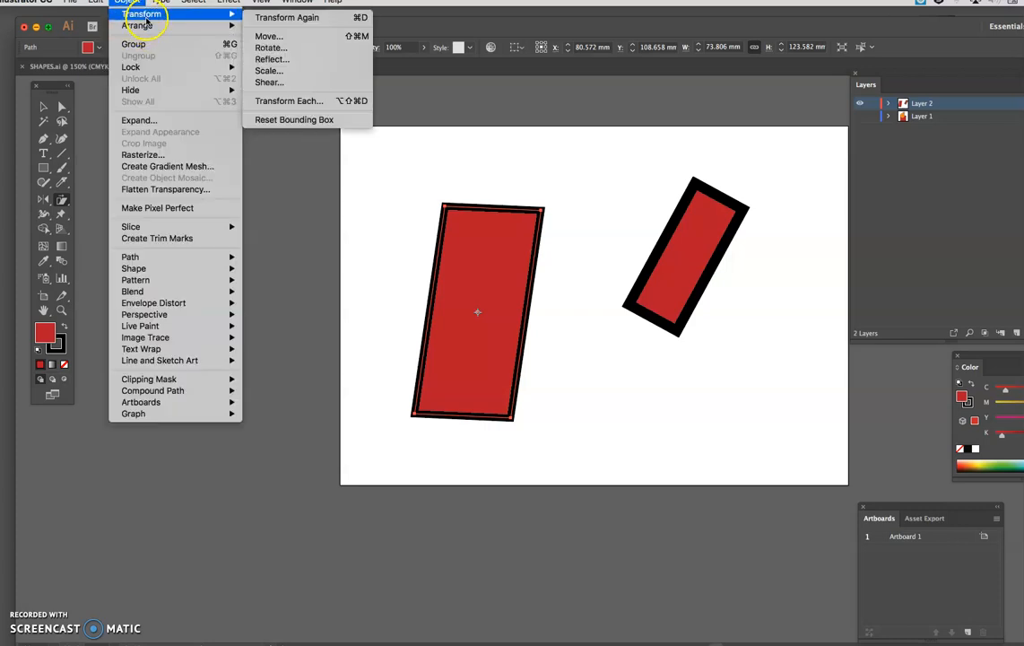
click(269, 82)
drag(314, 86, 235, 87)
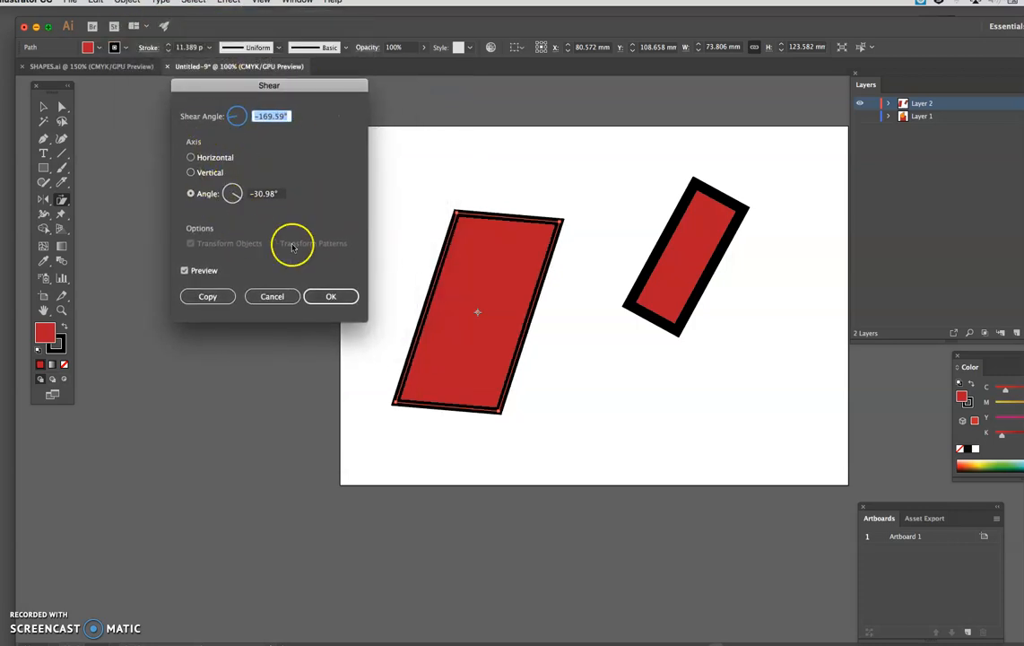
click(272, 296)
double_click(211, 141)
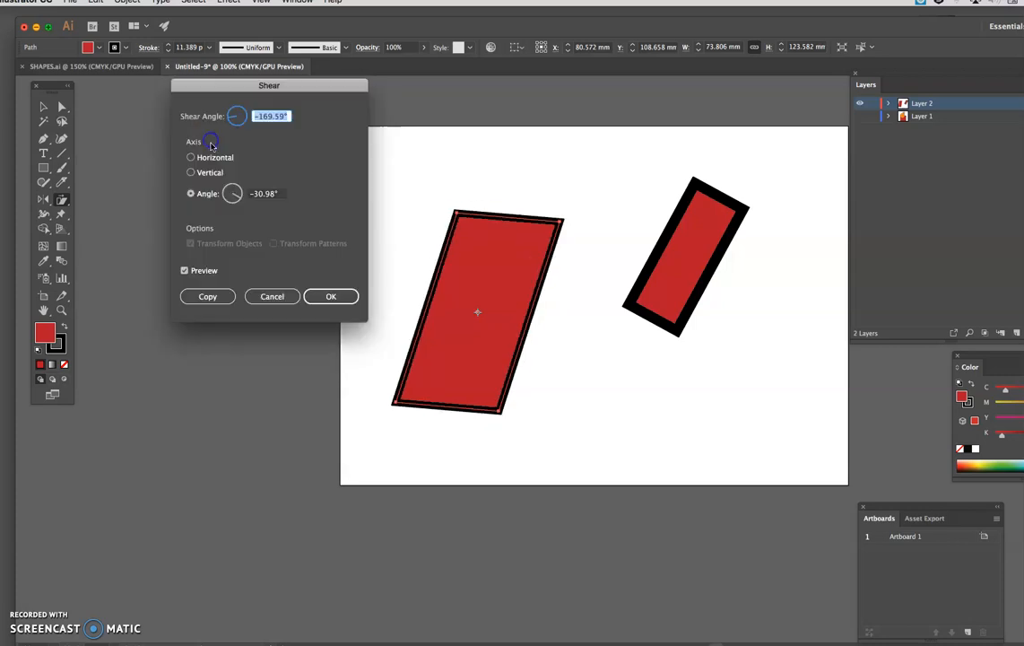
click(272, 296)
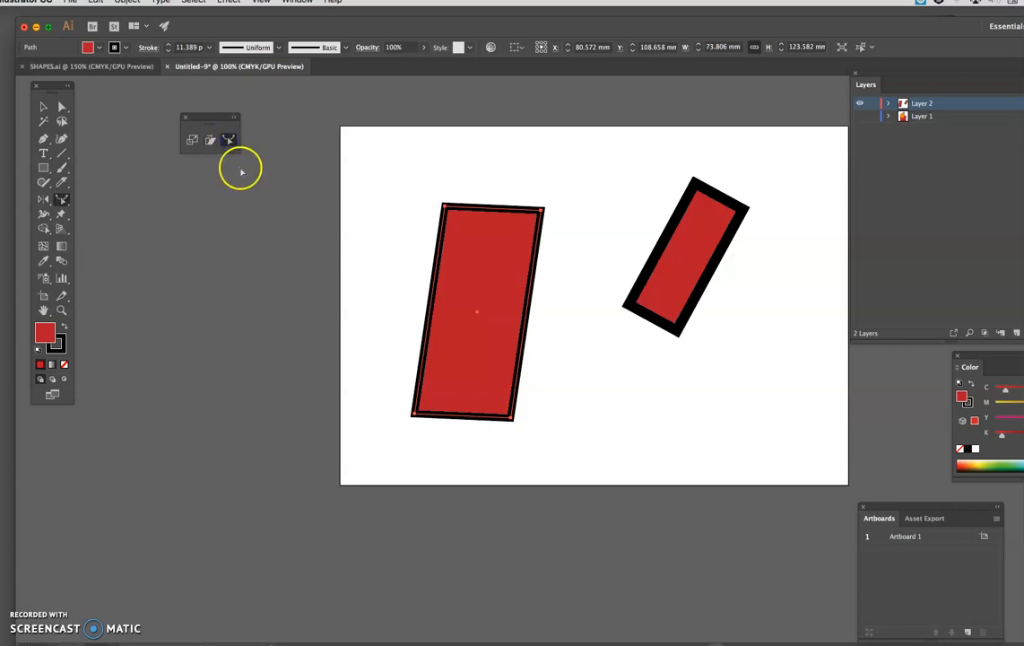
Step: Delete both the large sheared rectangle and the small rotated red rectangle from the artboard
click(43, 106)
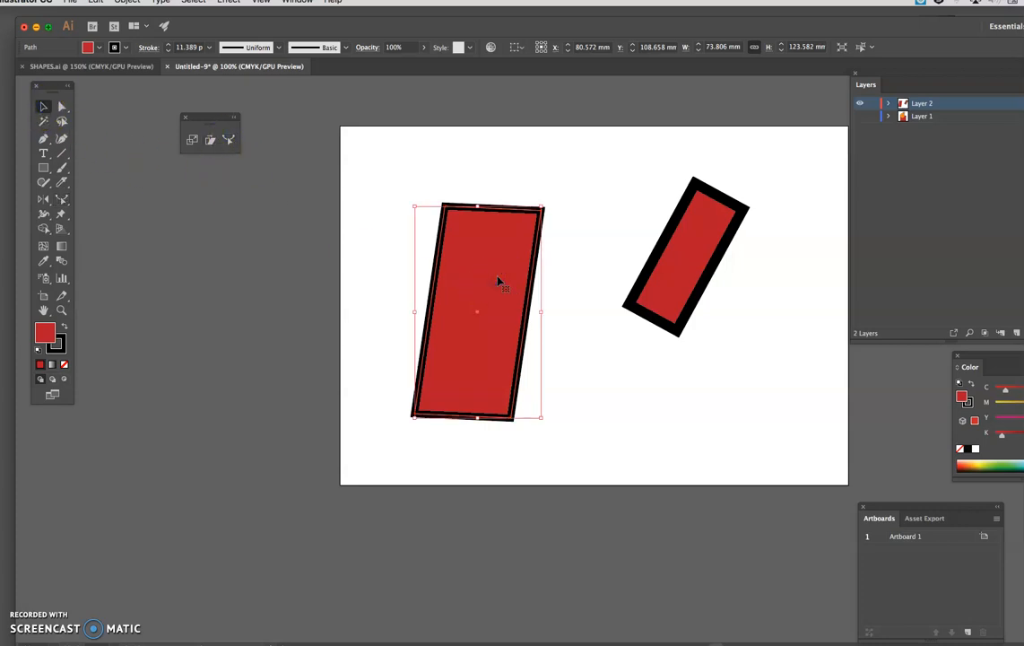
key(Delete)
click(667, 270)
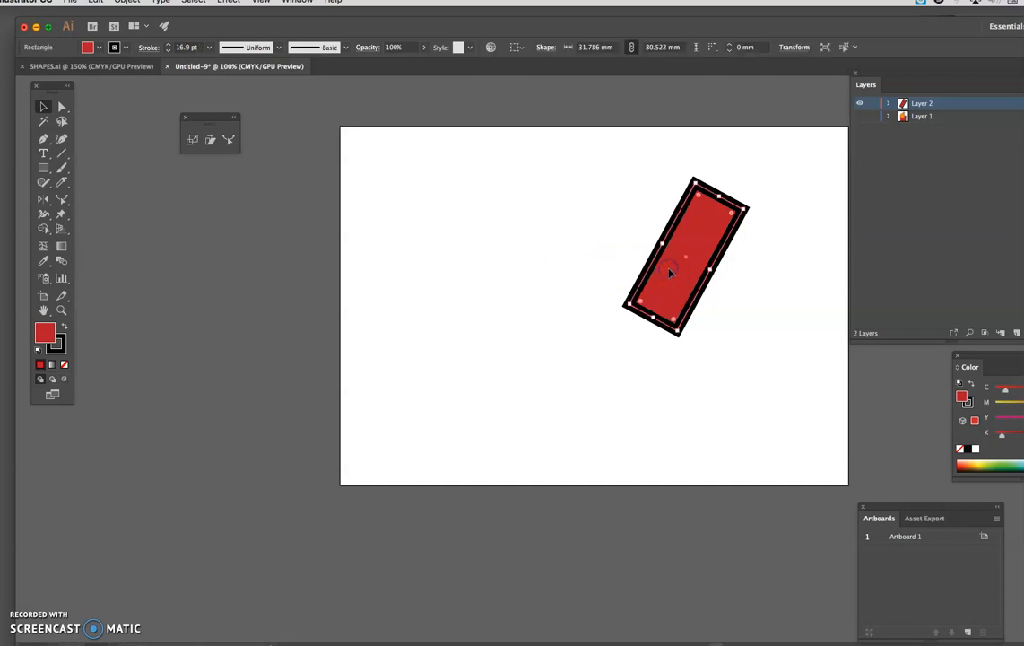
key(Delete)
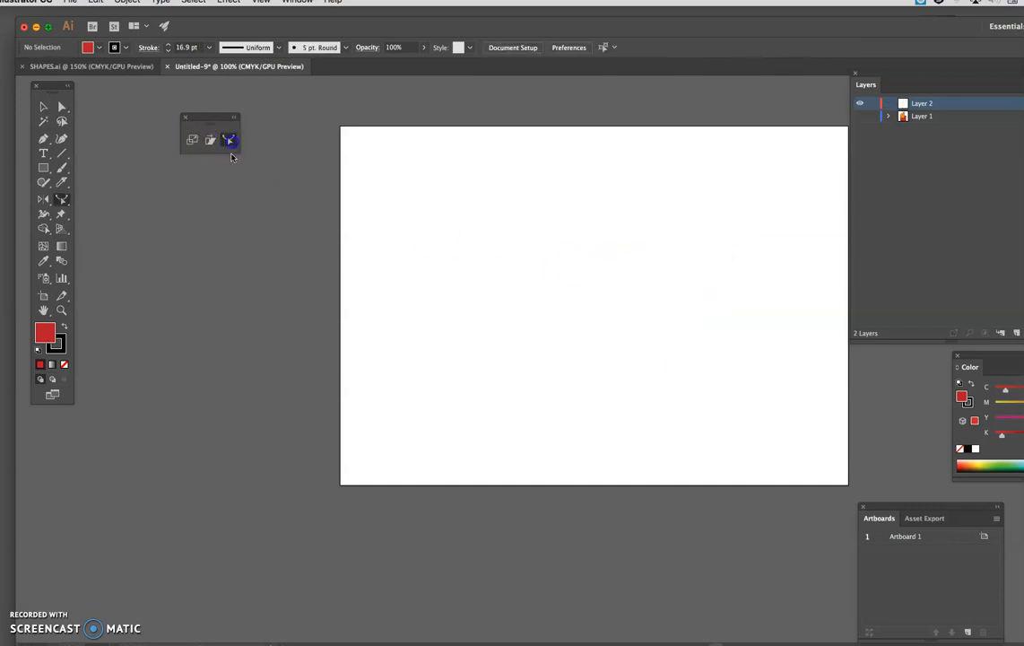
Step: Draw a diagonal line about 95 mm wide by 107 mm high, and bend it into an S-curve with the Reshape tool
click(63, 155)
drag(586, 196, 424, 377)
click(230, 141)
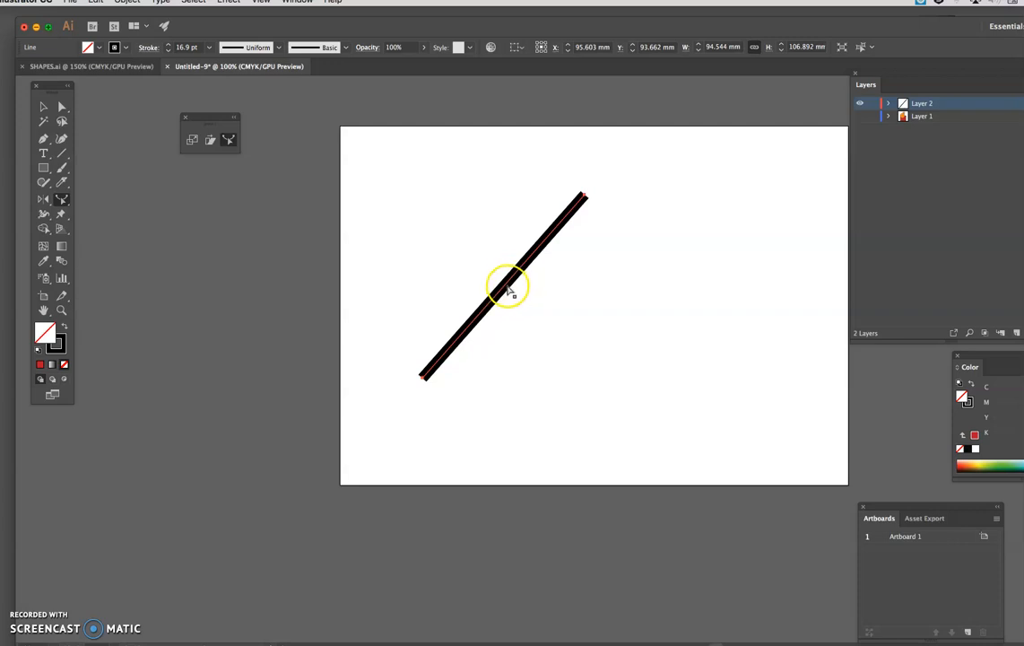
mouse_move(509, 289)
mouse_down()
mouse_move(444, 226)
mouse_move(439, 235)
mouse_move(487, 304)
mouse_move(556, 369)
mouse_move(583, 326)
mouse_up()
drag(507, 370, 479, 292)
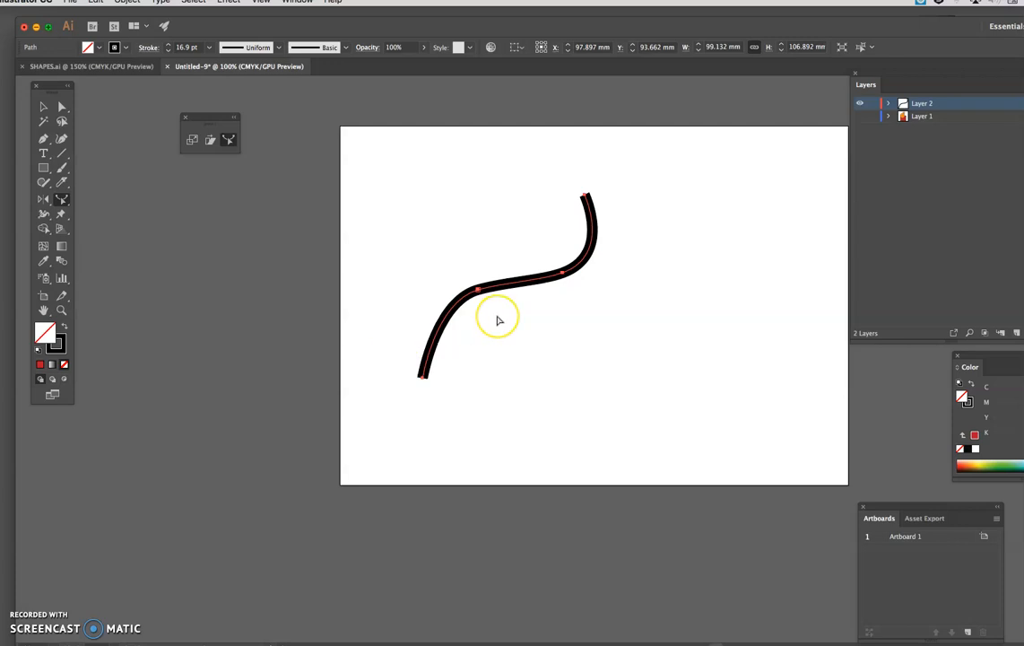
drag(474, 294, 437, 368)
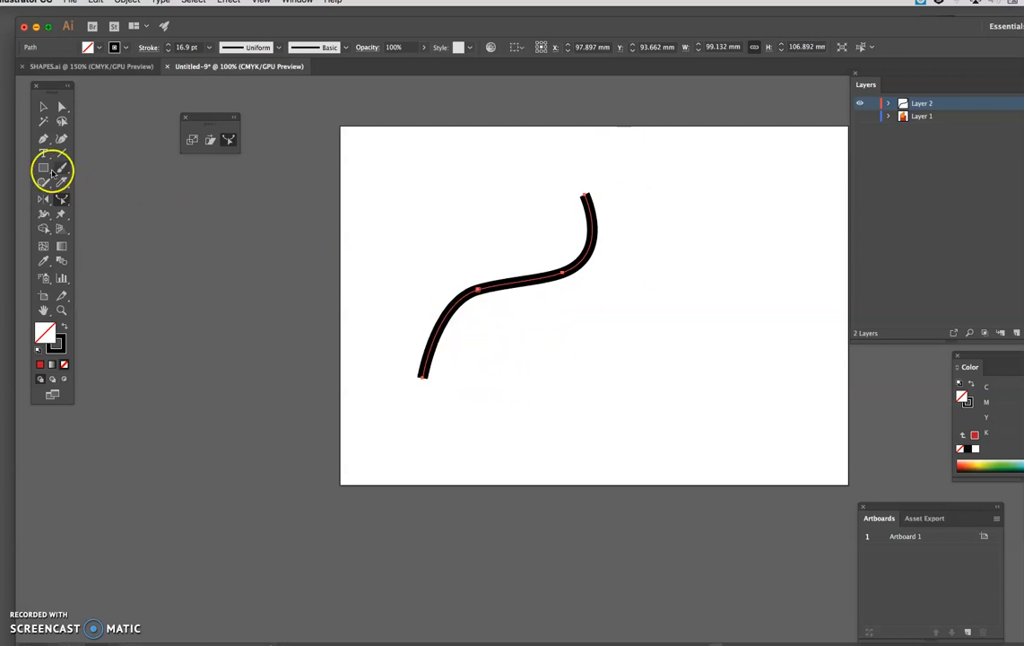
Step: Select the S-shaped curve and delete it from the artboard
click(43, 106)
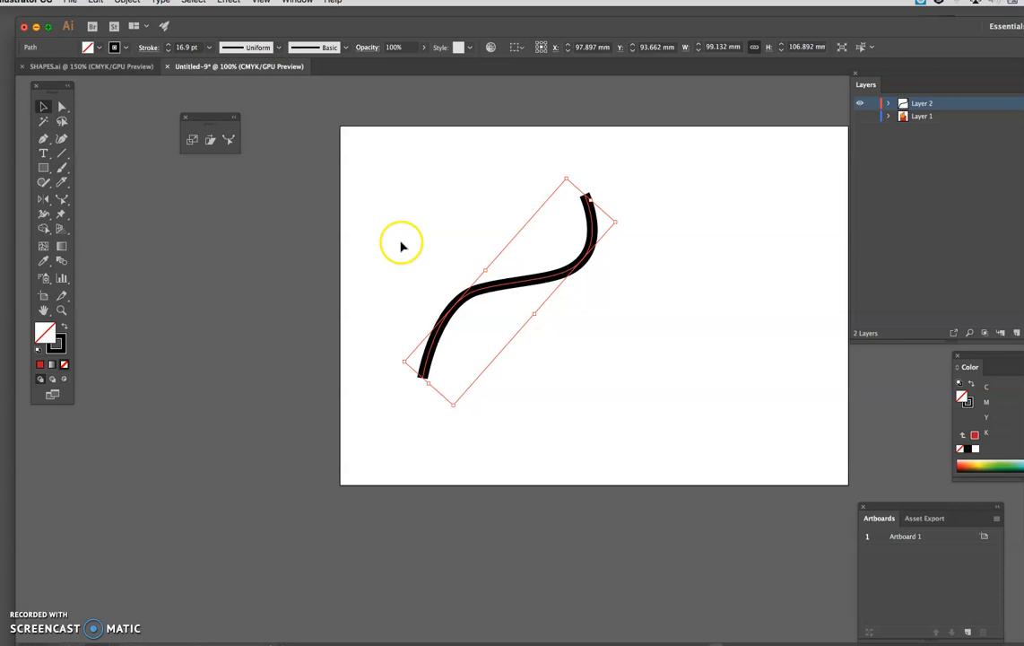
click(479, 305)
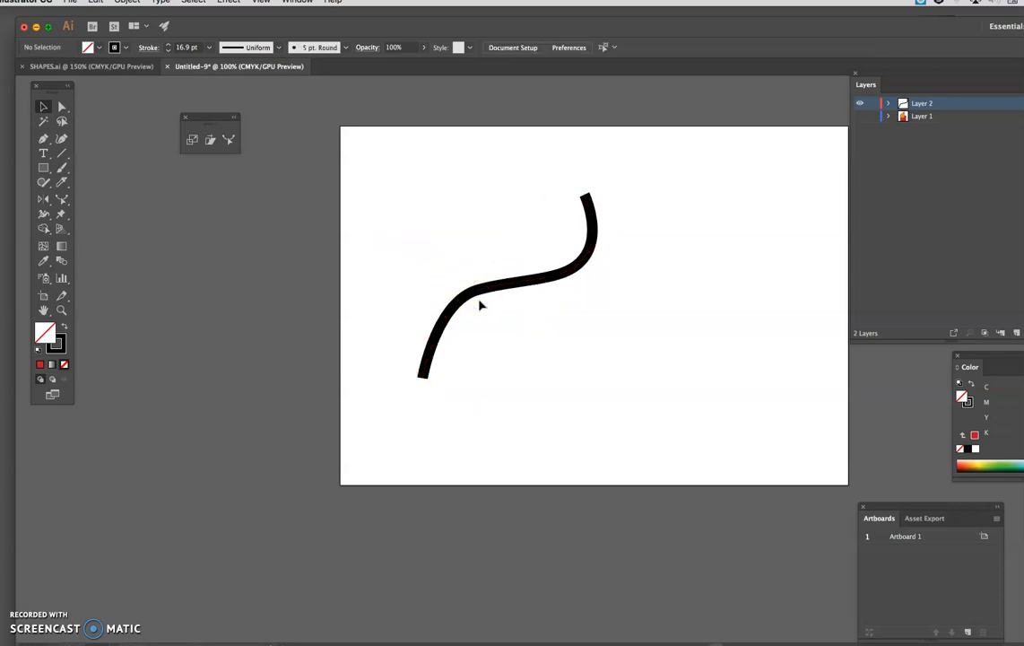
click(492, 294)
key(Delete)
Step: Draw a square about 96 mm on each side and fill it with orange
click(43, 168)
drag(418, 204, 582, 366)
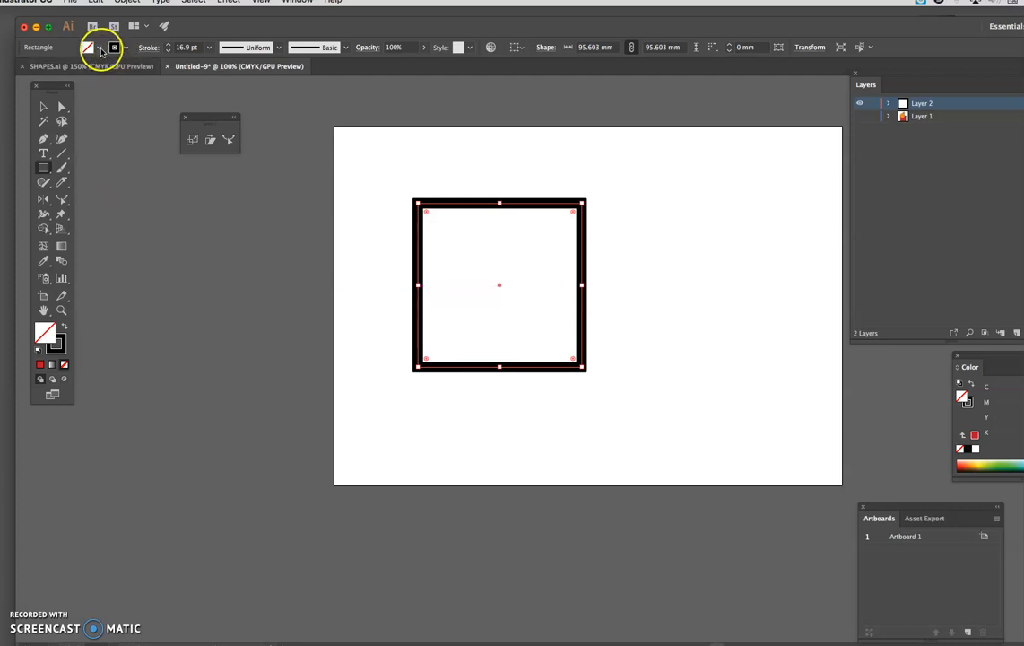
click(90, 46)
click(81, 69)
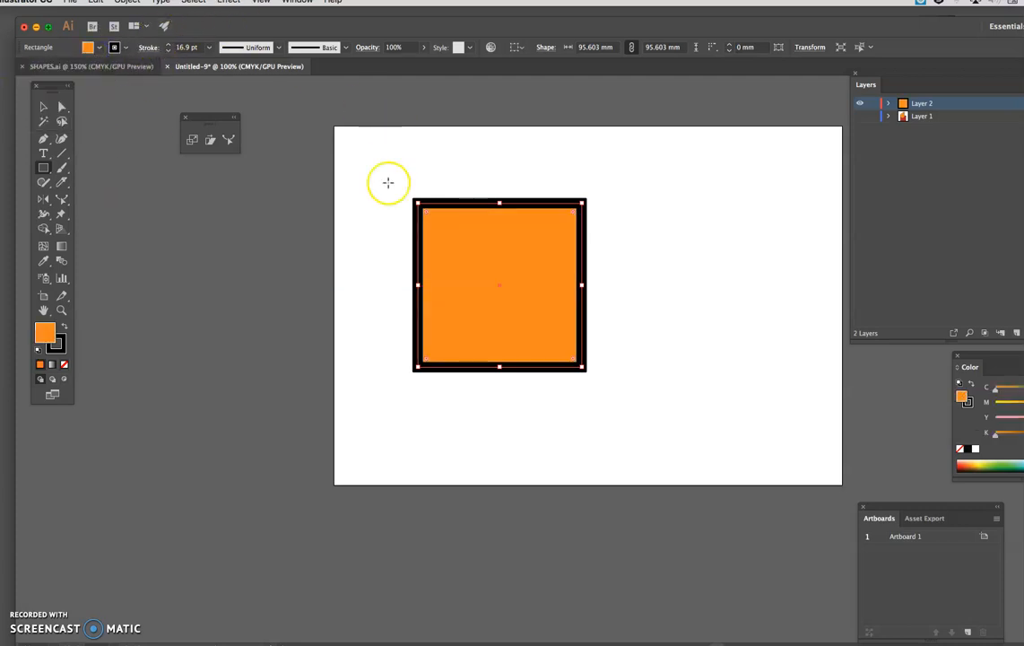
Step: Select the square's right-hand anchor points and pull that edge outward into a curve with the Reshape tool, making the shape about 231 mm wide
click(229, 139)
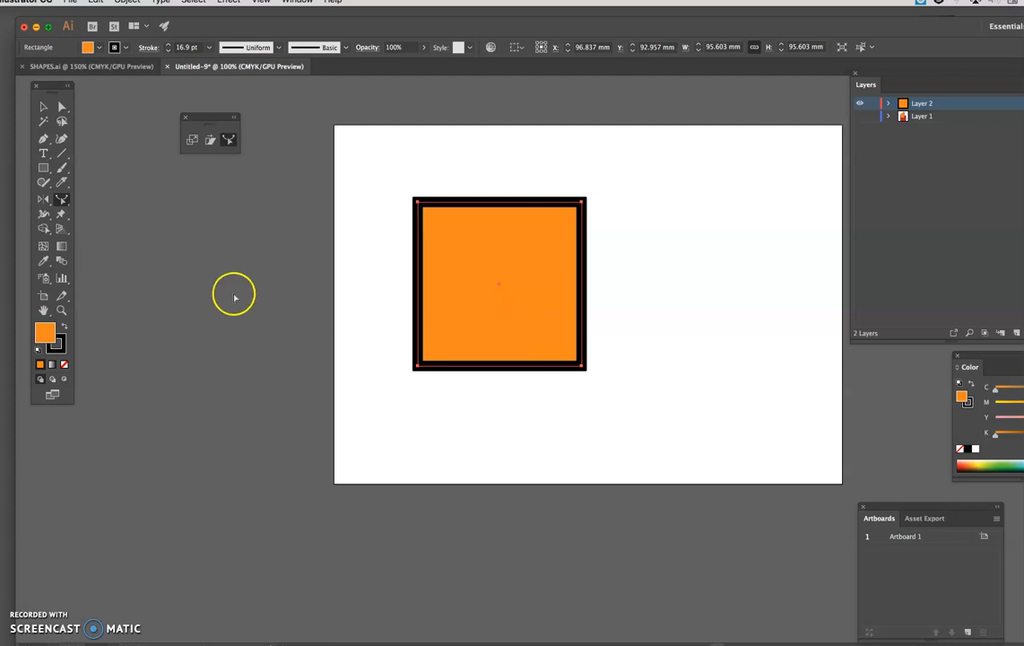
click(62, 107)
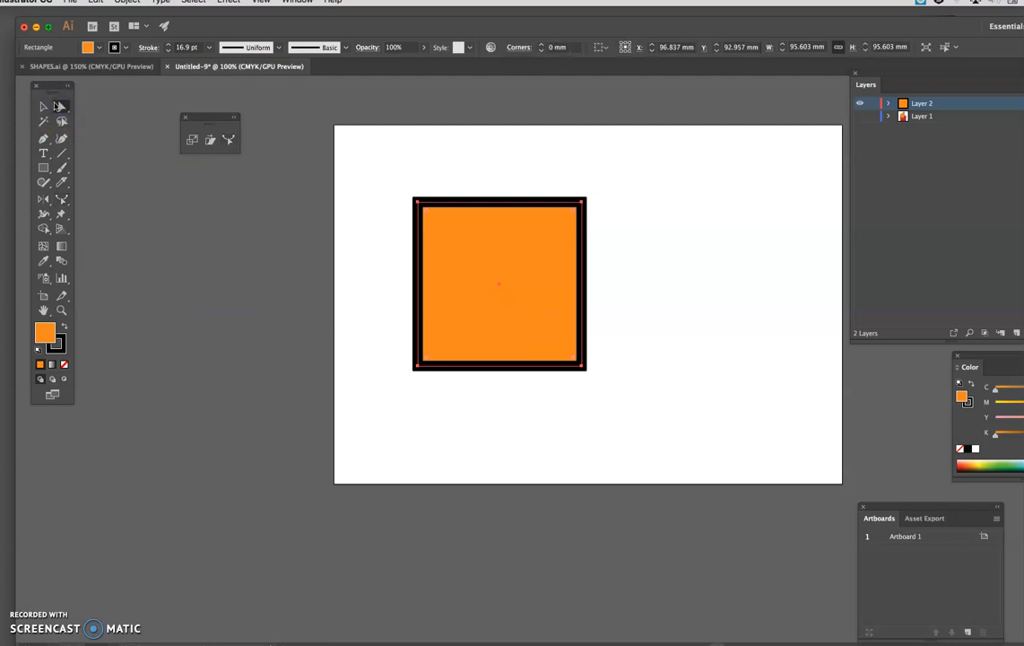
drag(567, 161, 603, 362)
click(228, 139)
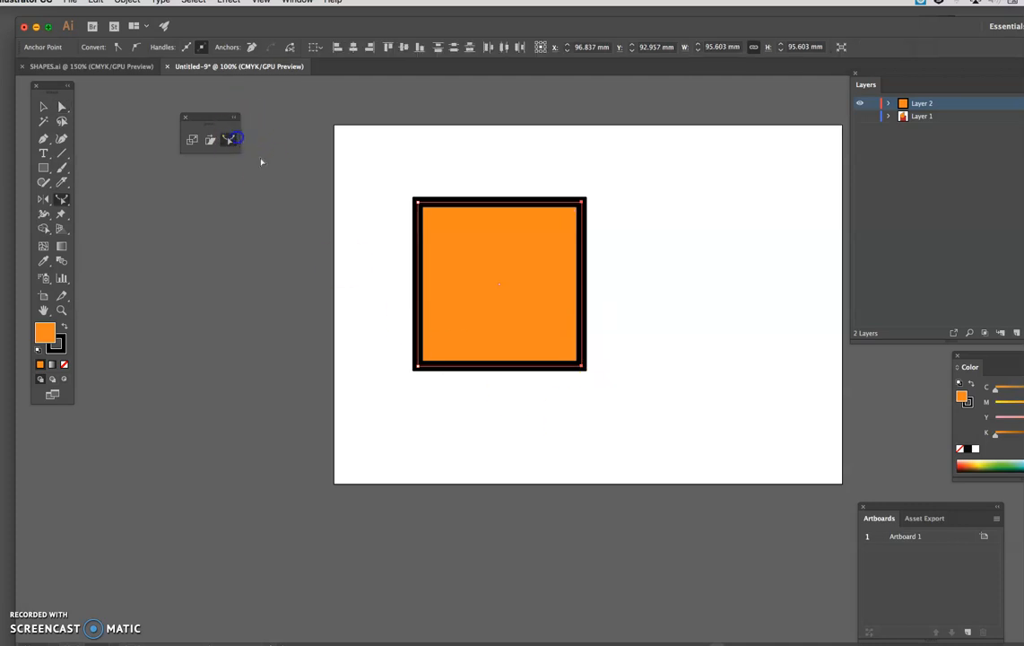
drag(583, 285, 814, 287)
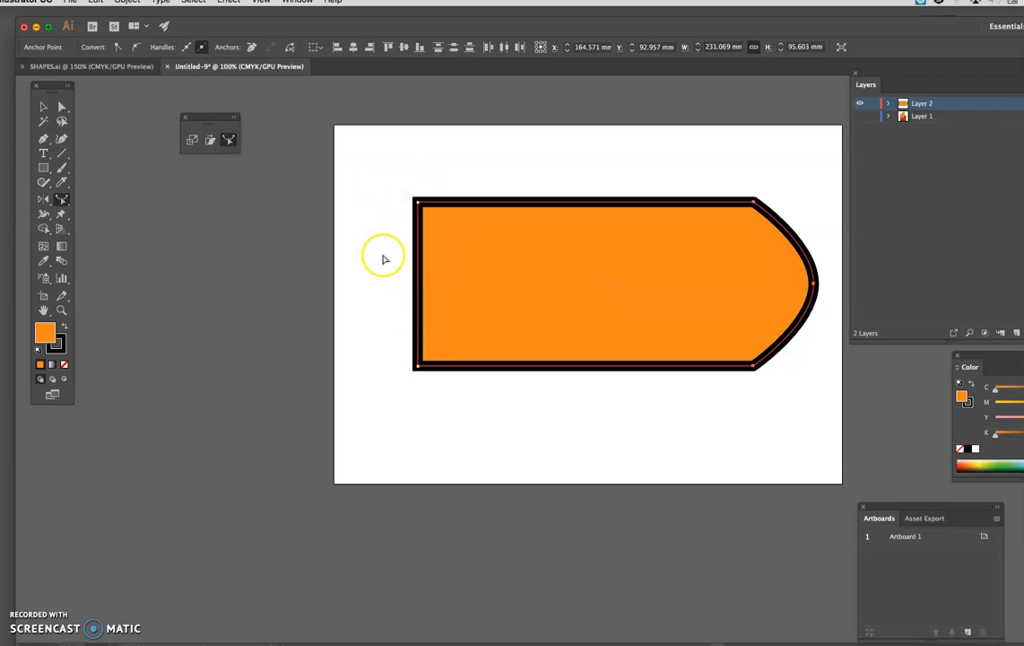
Step: Select the orange shape's two left-hand anchor points and bend that edge inward with the Reshape tool, making the shape about 104 mm wide
click(62, 107)
click(401, 183)
drag(410, 220, 437, 403)
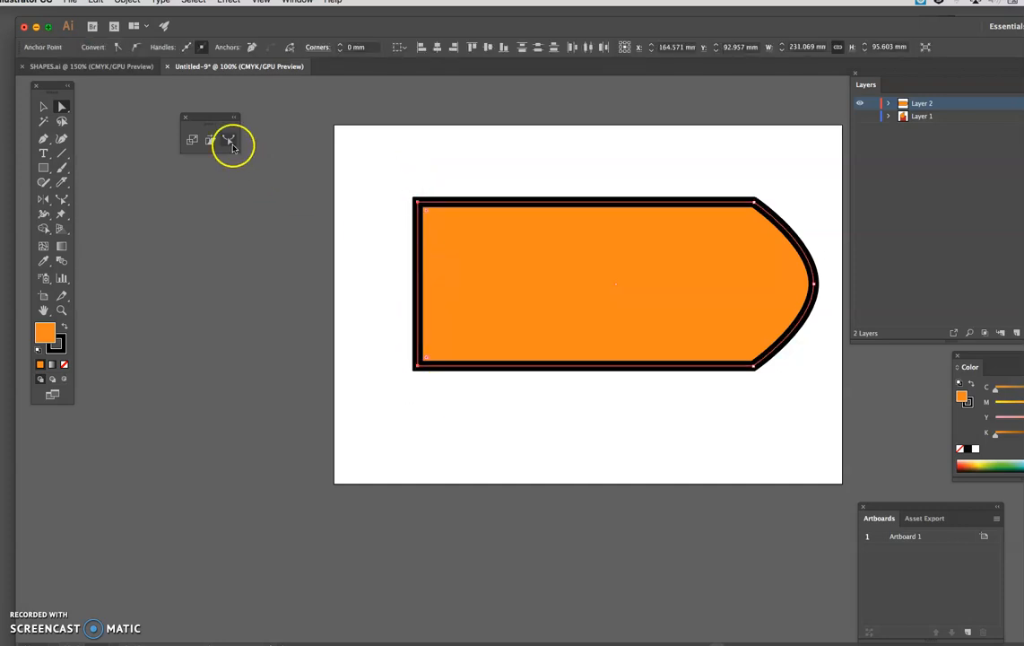
click(231, 143)
drag(419, 281, 556, 306)
Step: Delete the reshaped orange shape, hide Layer 2 and show Layer 1, leaving its star, circle and square deselected
click(42, 110)
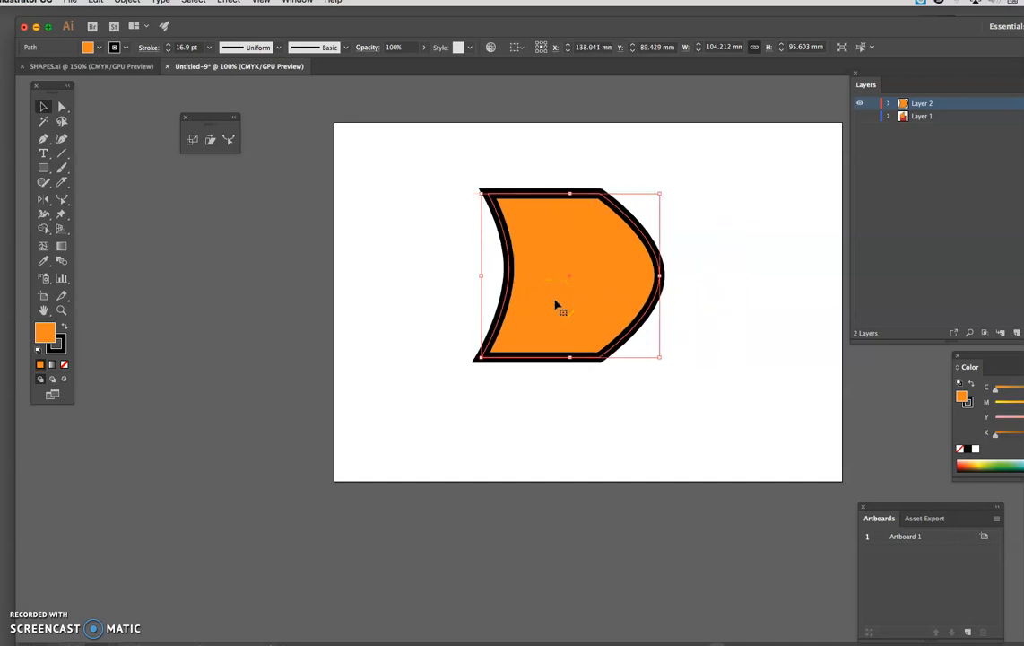
click(595, 305)
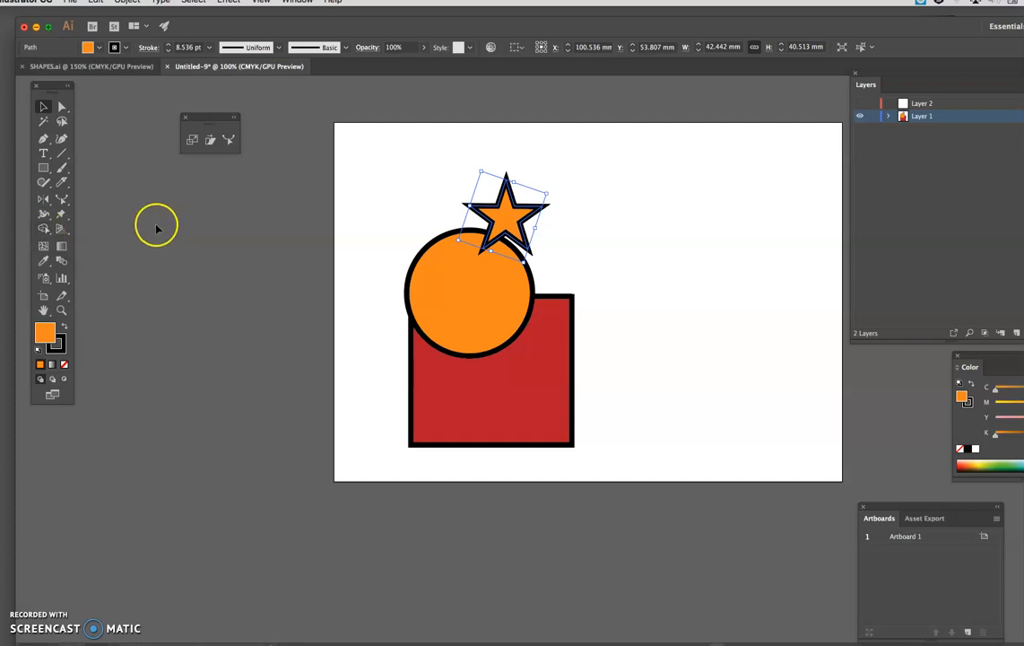
click(367, 163)
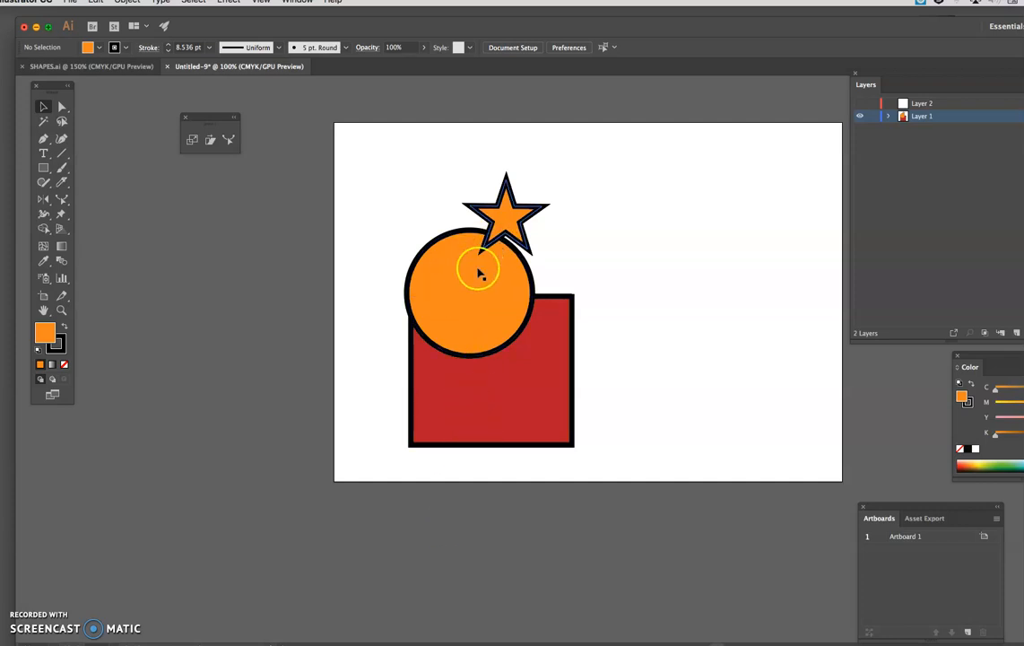
Step: Align the star, circle and red square by horizontal centres, left edges and right edges in turn, finishing with horizontal centre alignment
drag(409, 165, 623, 453)
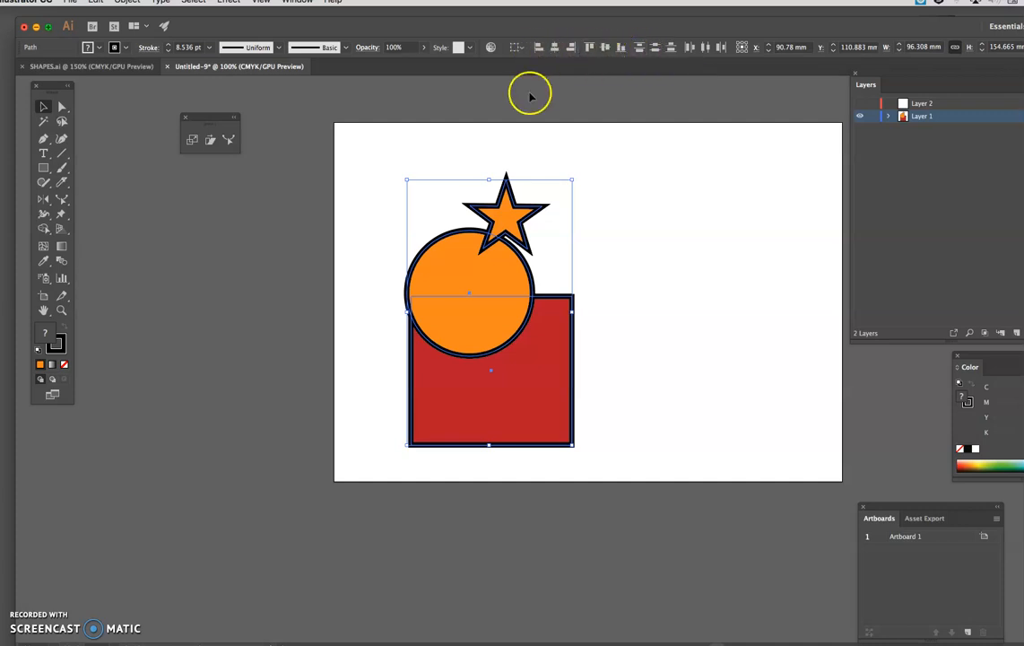
click(556, 50)
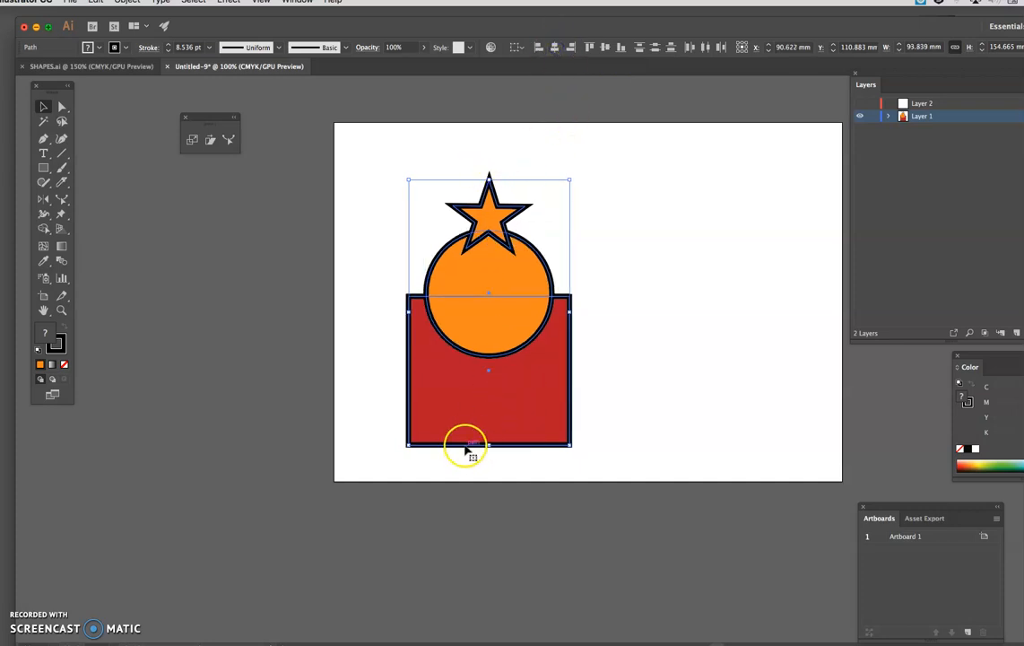
click(538, 47)
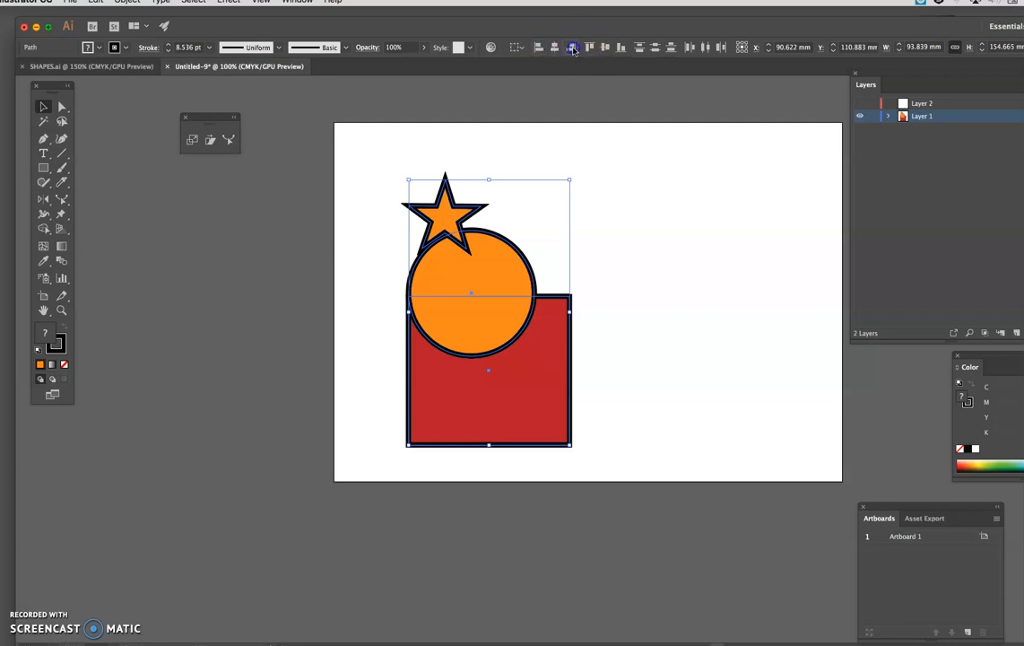
click(571, 48)
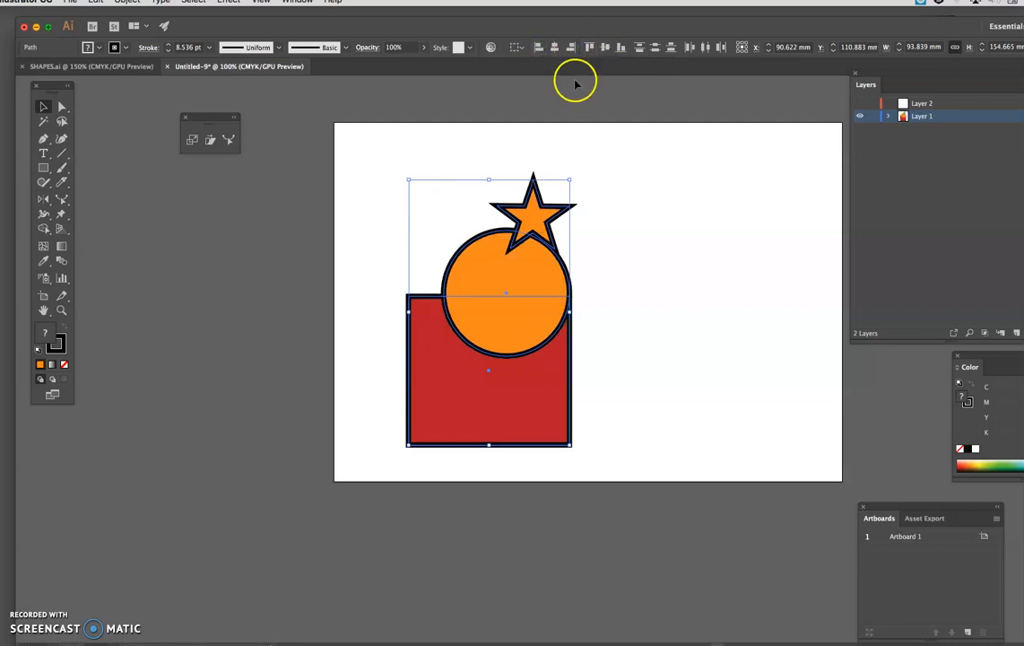
click(555, 48)
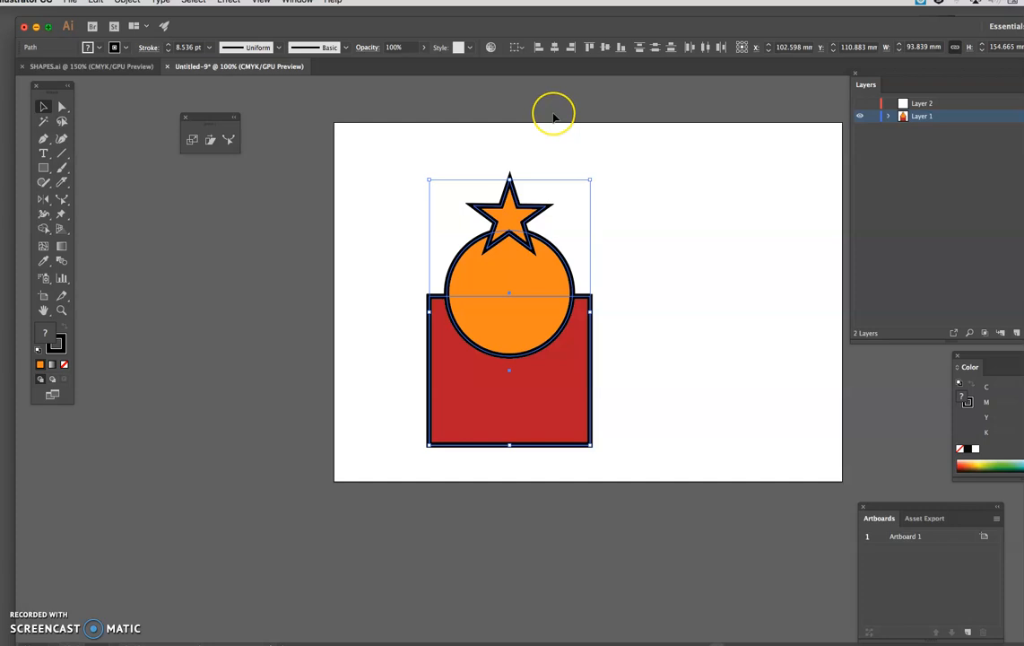
click(649, 201)
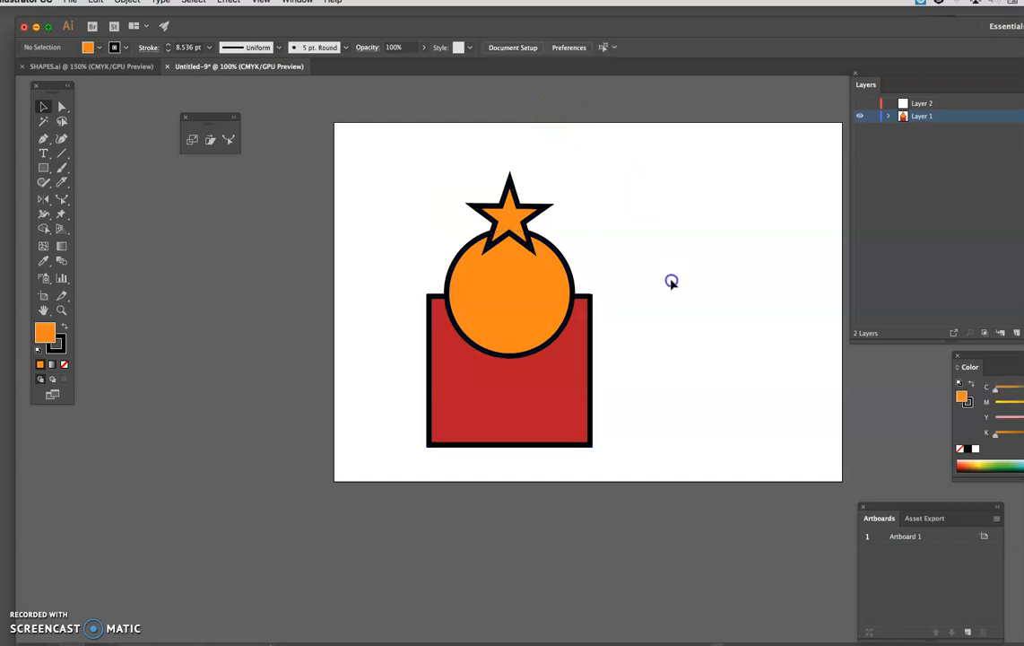
Step: Try merging the selected star, circle and red square into one shape with the Shape Builder tool, and undo the merge
drag(543, 440, 530, 463)
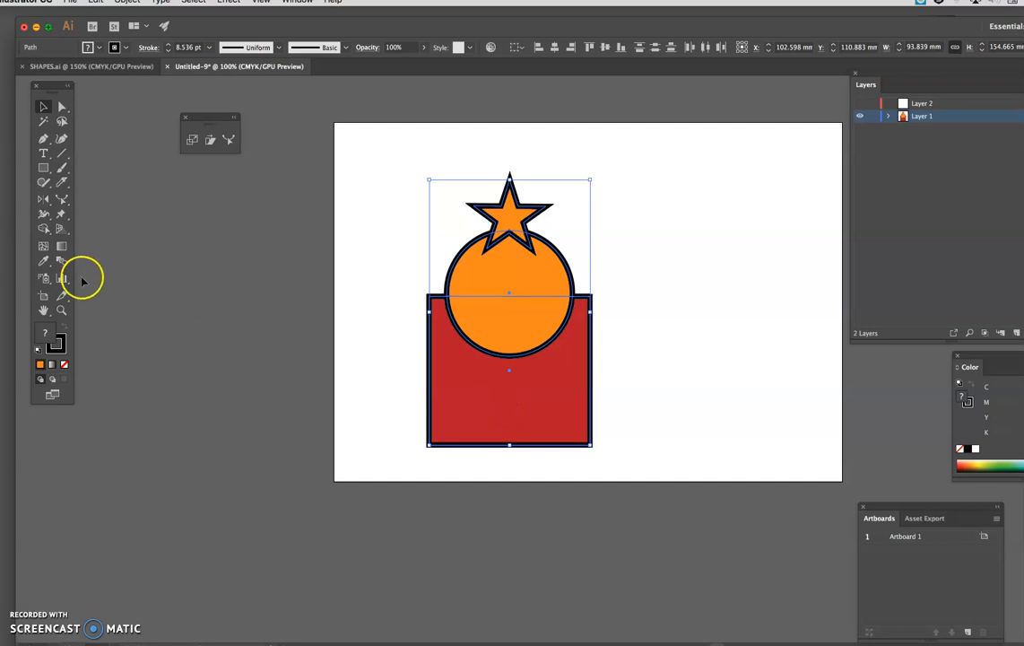
click(45, 231)
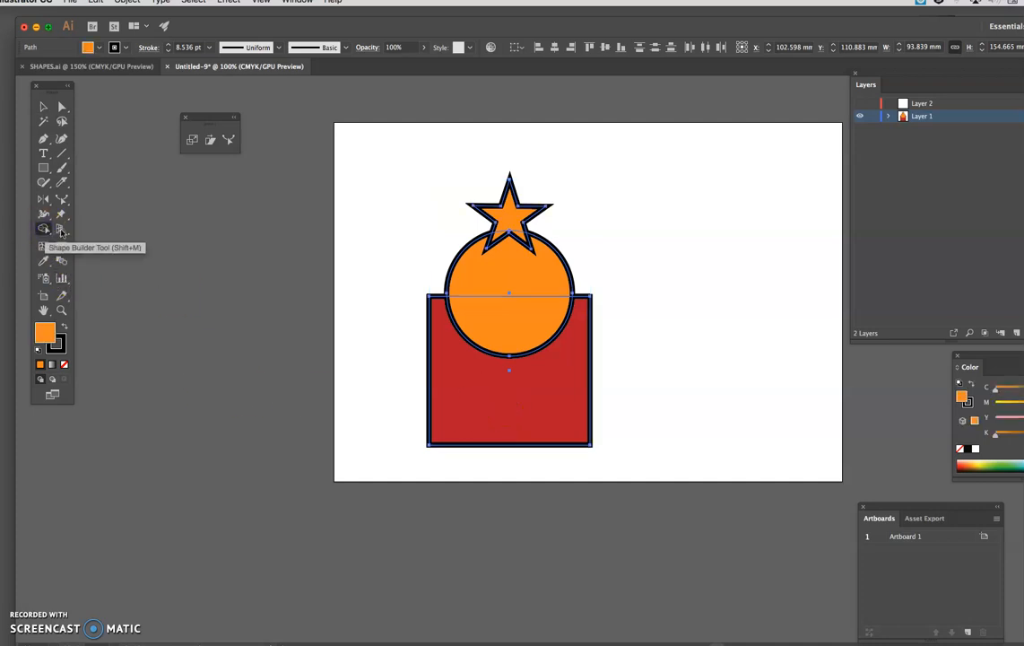
mouse_move(469, 418)
mouse_down()
mouse_move(508, 291)
mouse_move(509, 228)
mouse_move(517, 233)
mouse_up()
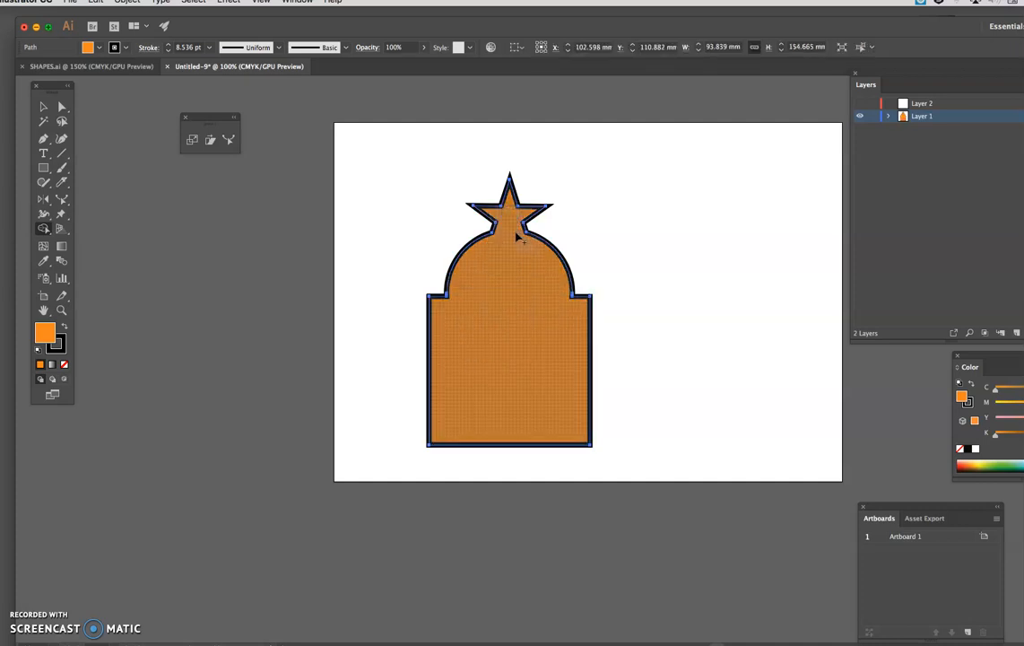
key(super+z)
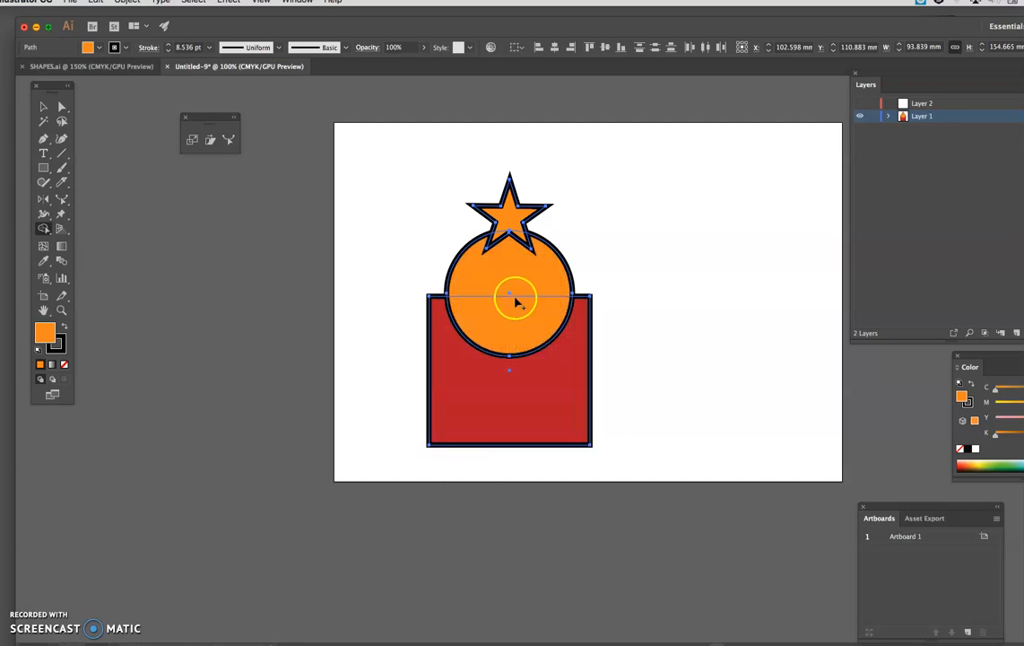
Step: Cut out the circle-square overlap and the star's lower points inside the circle with the Shape Builder tool, and deselect the artwork
alt+click(531, 314)
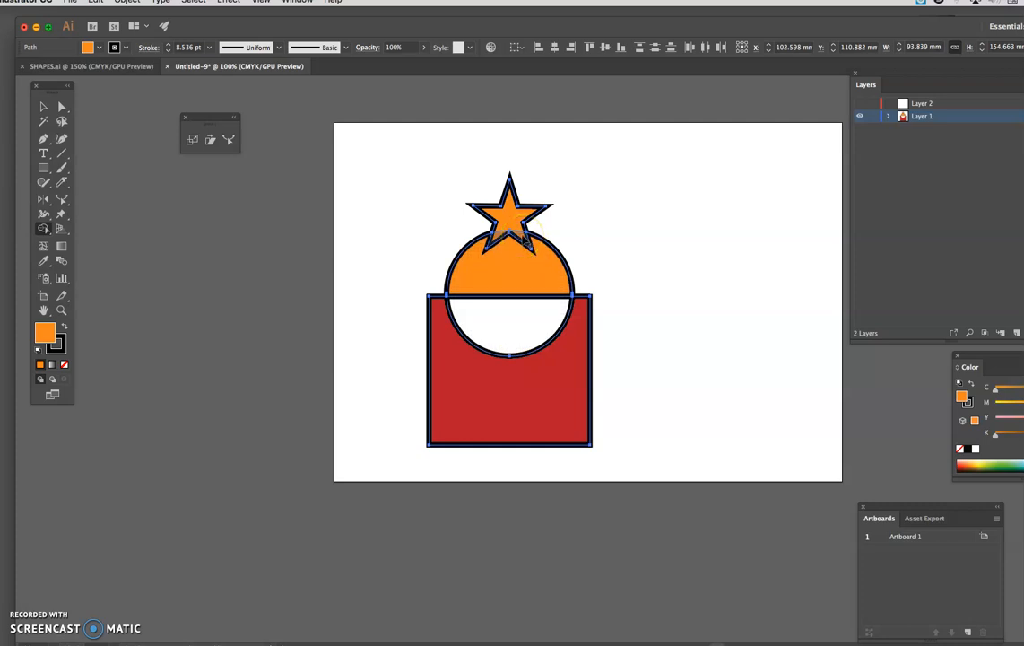
key(super+equal)
scroll(530, 240, down, 1)
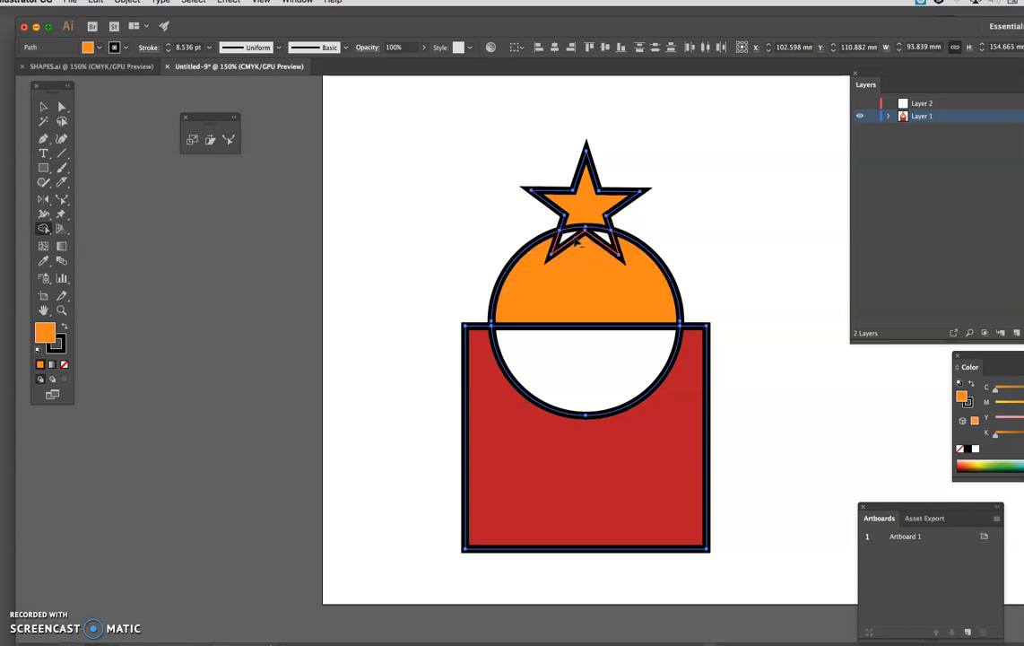
click(43, 106)
click(381, 159)
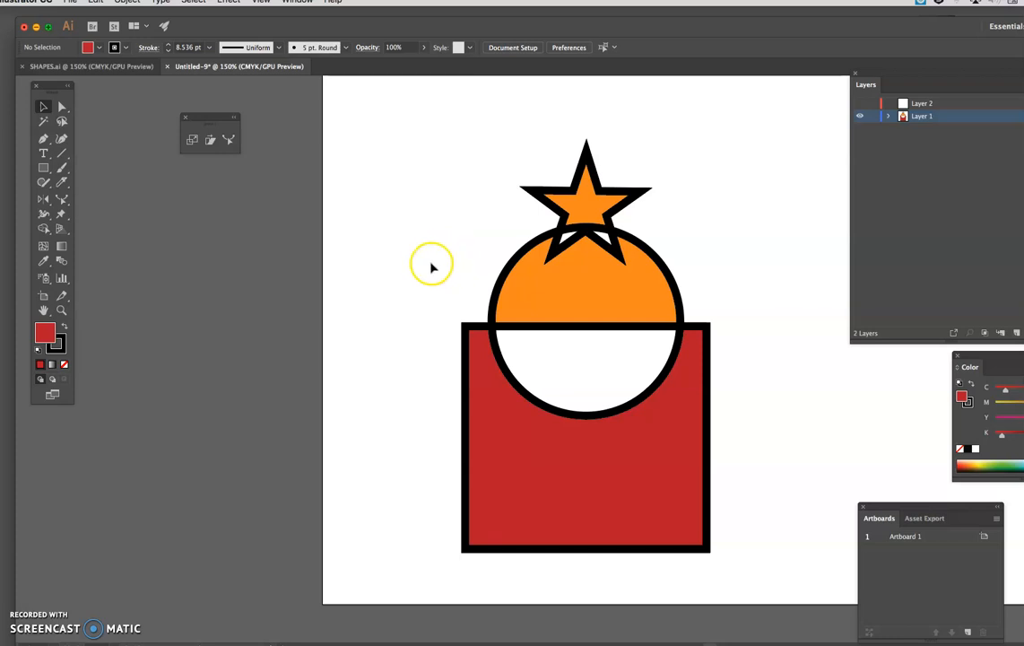